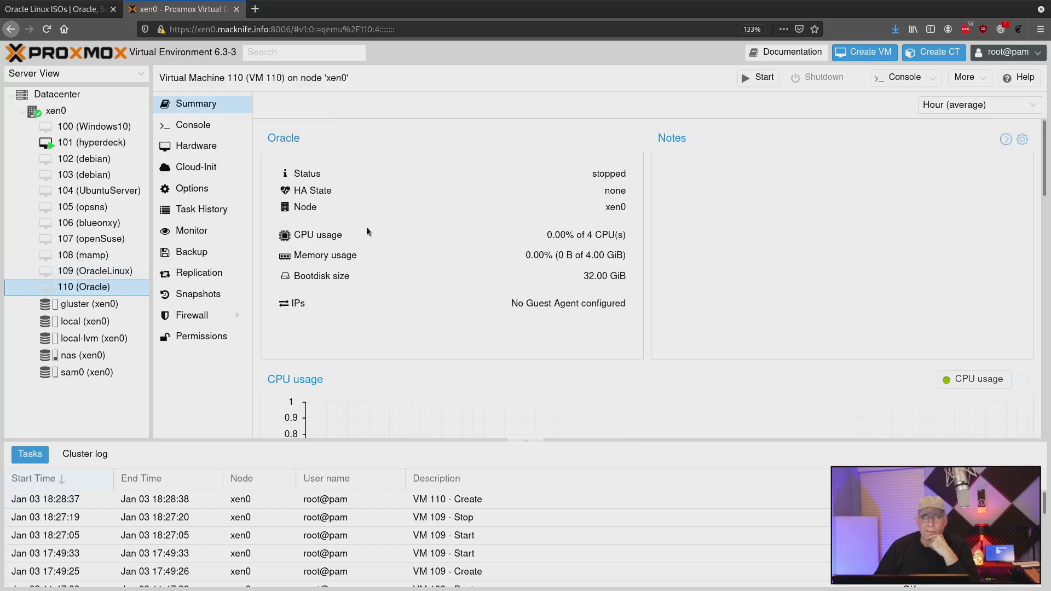
Step: Start the Oracle VM and open its SPICE console in Remote Viewer
{"action": "left_click", "coordinate": [765, 78]}
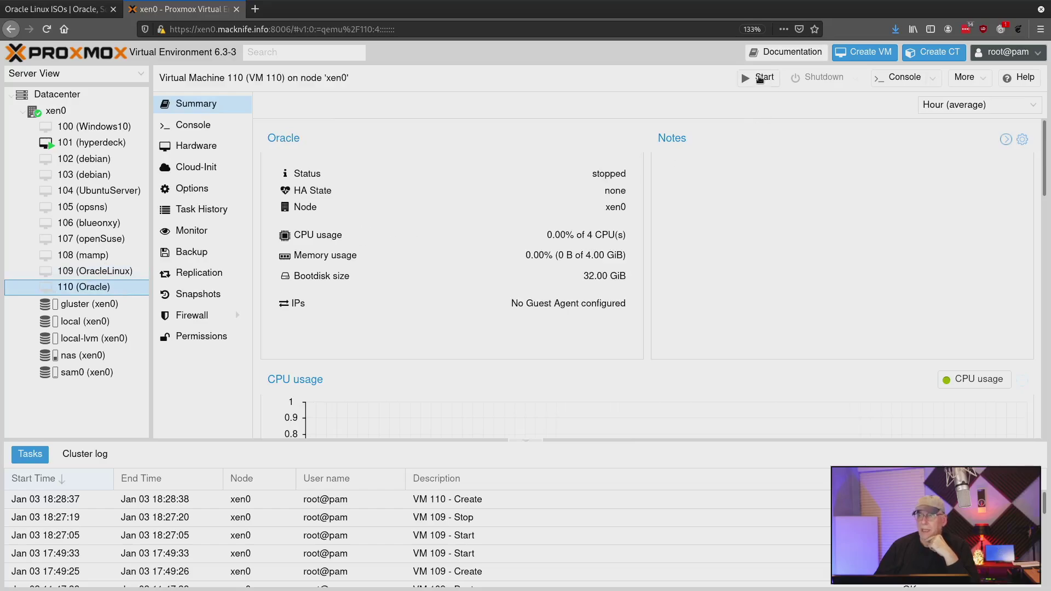
{"action": "left_click", "coordinate": [876, 81]}
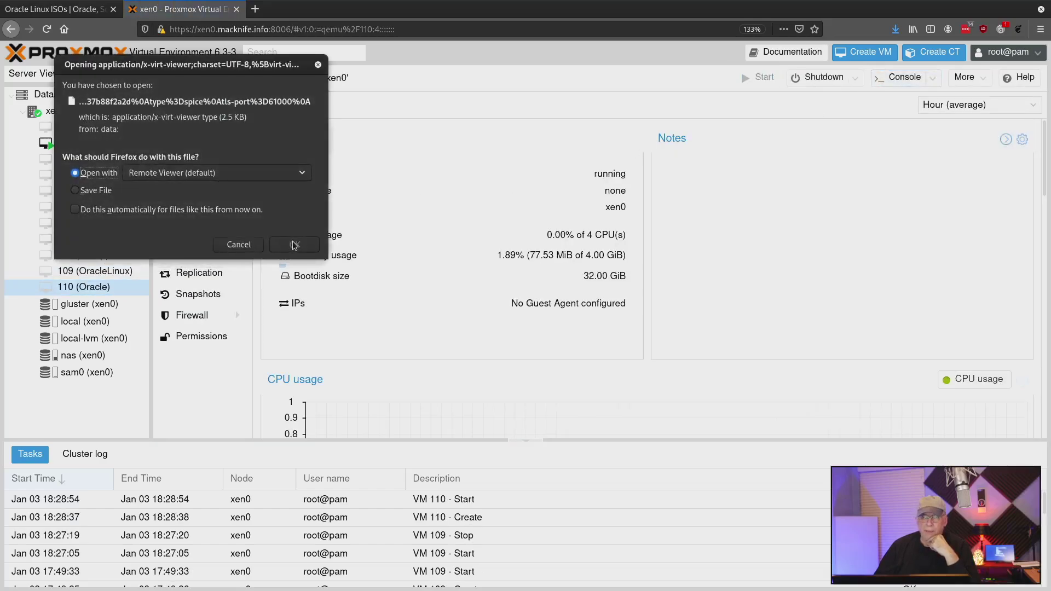
{"action": "left_click", "coordinate": [295, 245]}
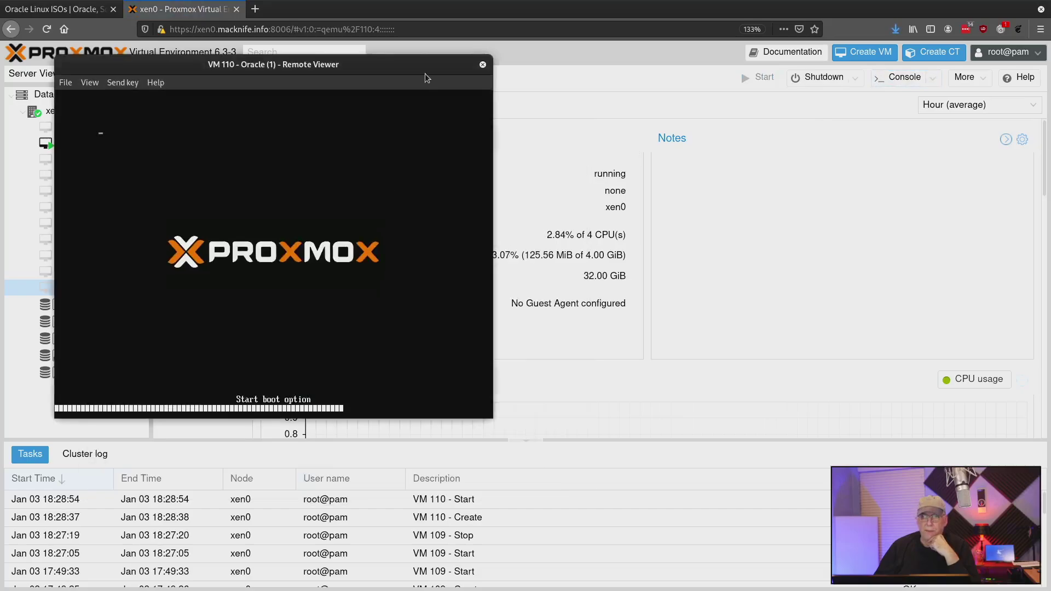
Step: Enlarge the Remote Viewer console window and reposition it toward the top-left
{"action": "left_click_drag", "start_coordinate": [492, 418], "coordinate": [826, 590]}
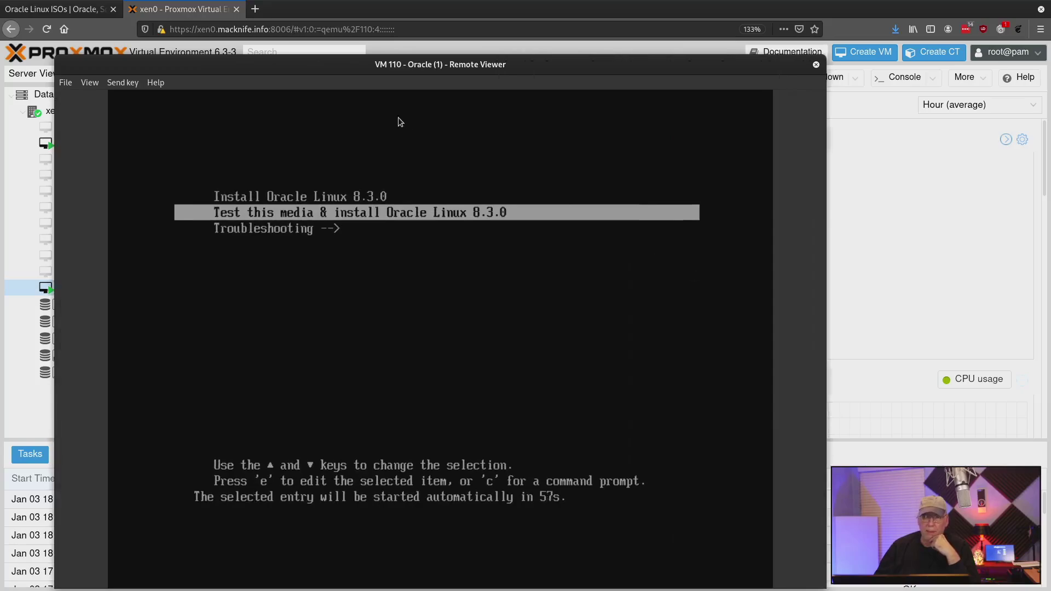
{"action": "left_click_drag", "start_coordinate": [287, 62], "coordinate": [244, 7]}
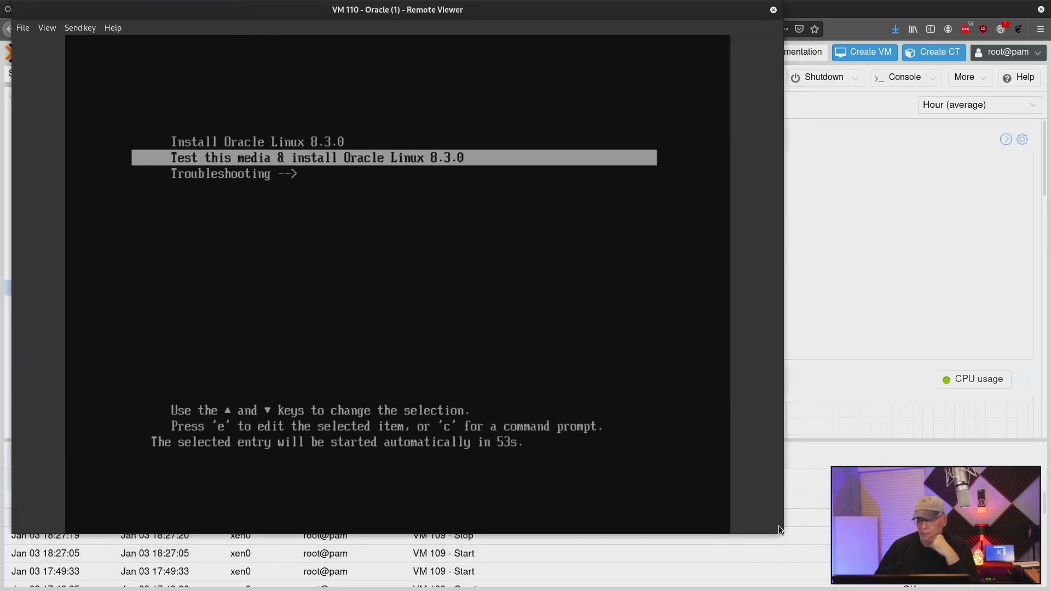
{"action": "left_click_drag", "start_coordinate": [783, 534], "coordinate": [838, 586]}
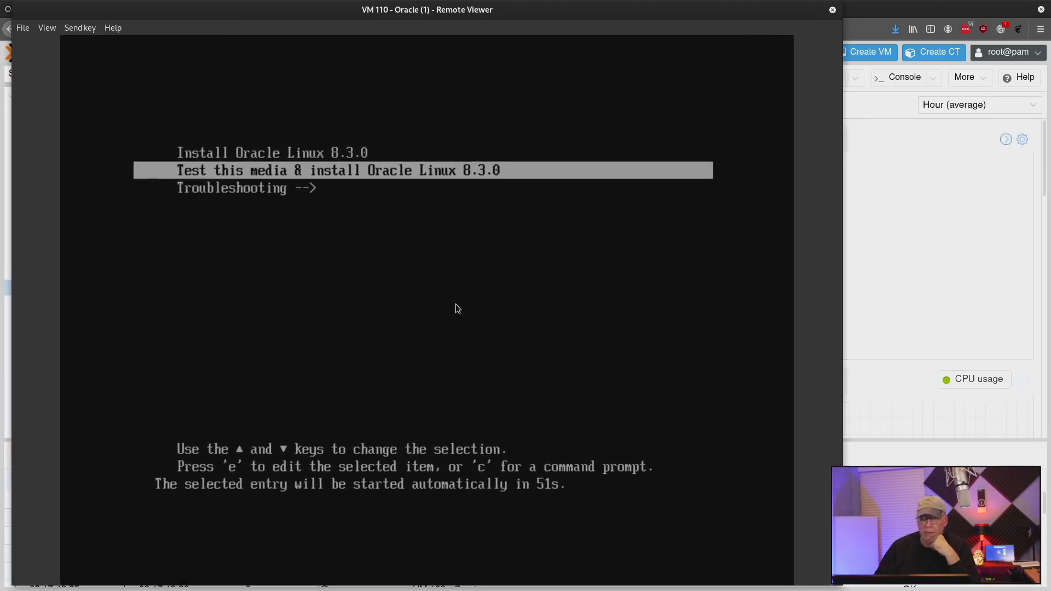
Step: Boot Install Oracle Linux 8.3.0 (no media test), continue with English (United States), and enlarge the viewer
{"action": "key", "text": "Up"}
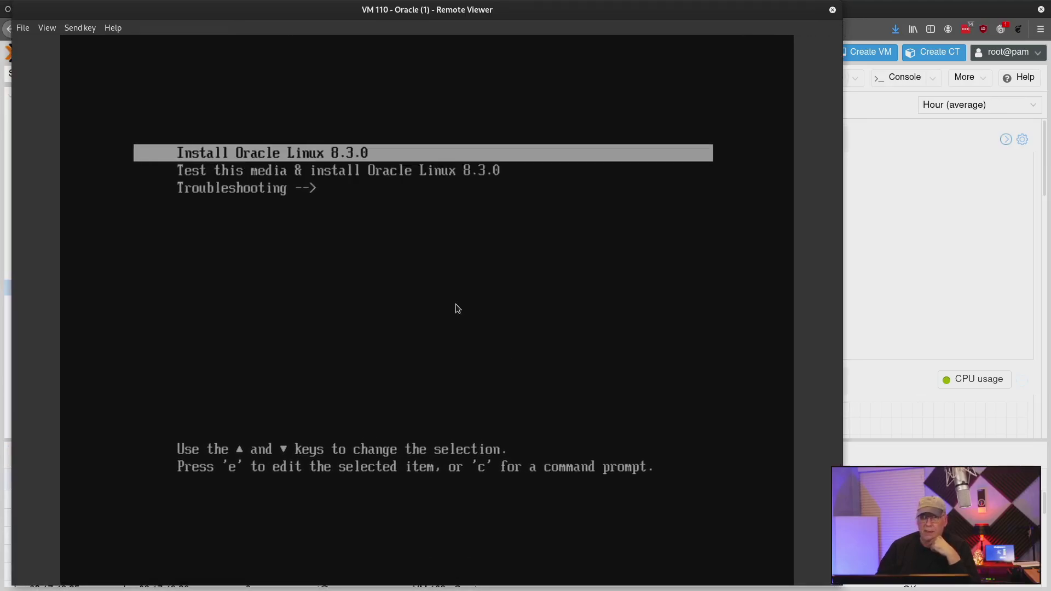
{"action": "key", "text": "Return"}
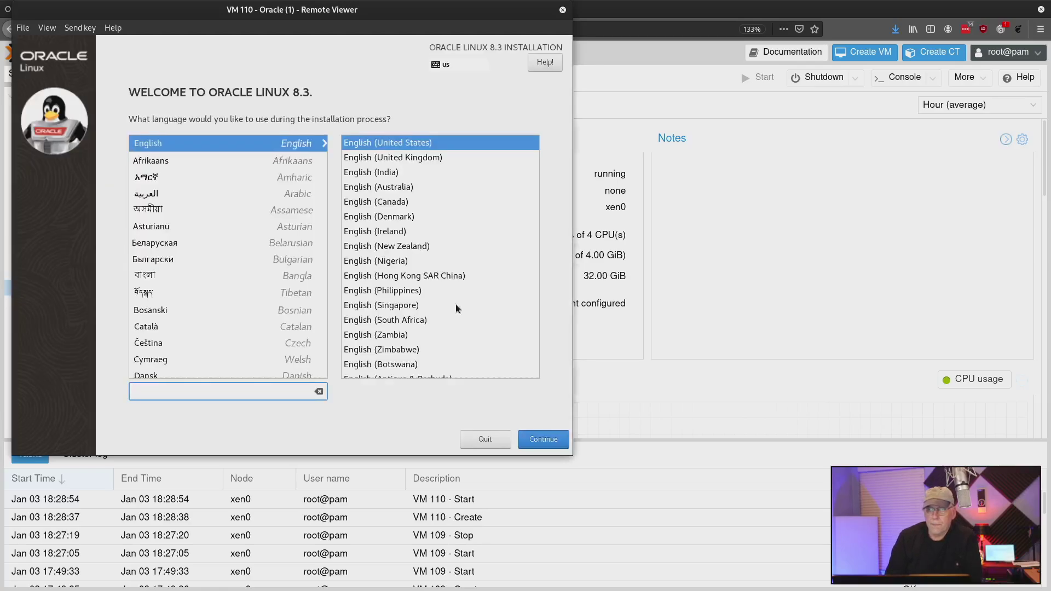
{"action": "left_click", "coordinate": [545, 443]}
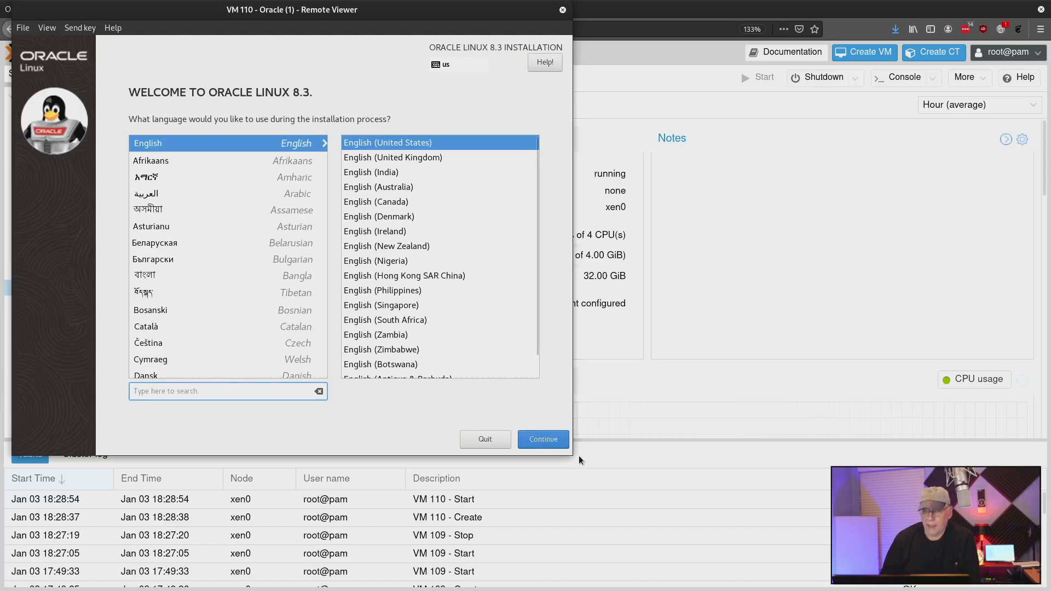
{"action": "left_click_drag", "start_coordinate": [570, 454], "coordinate": [725, 585]}
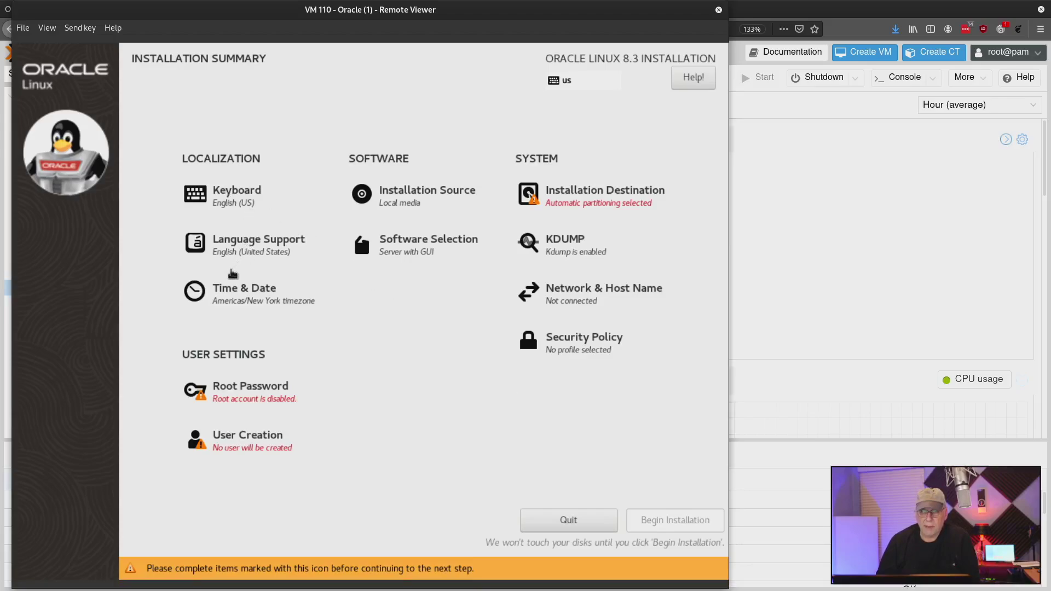
Step: Set the time zone to Americas/Chicago on the map, then go to Software Selection
{"action": "left_click", "coordinate": [250, 298]}
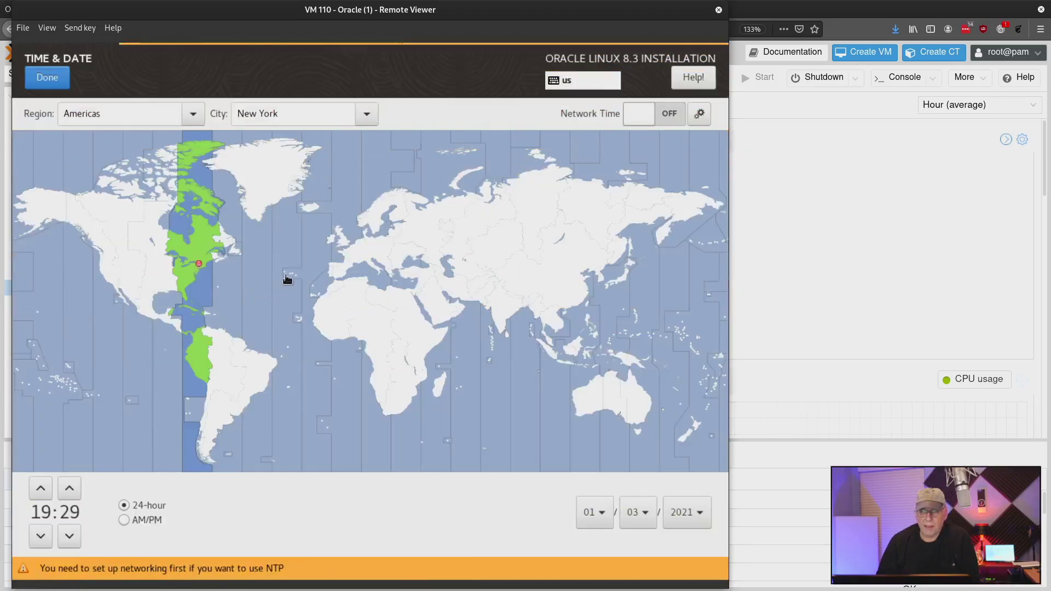
{"action": "left_click", "coordinate": [167, 270]}
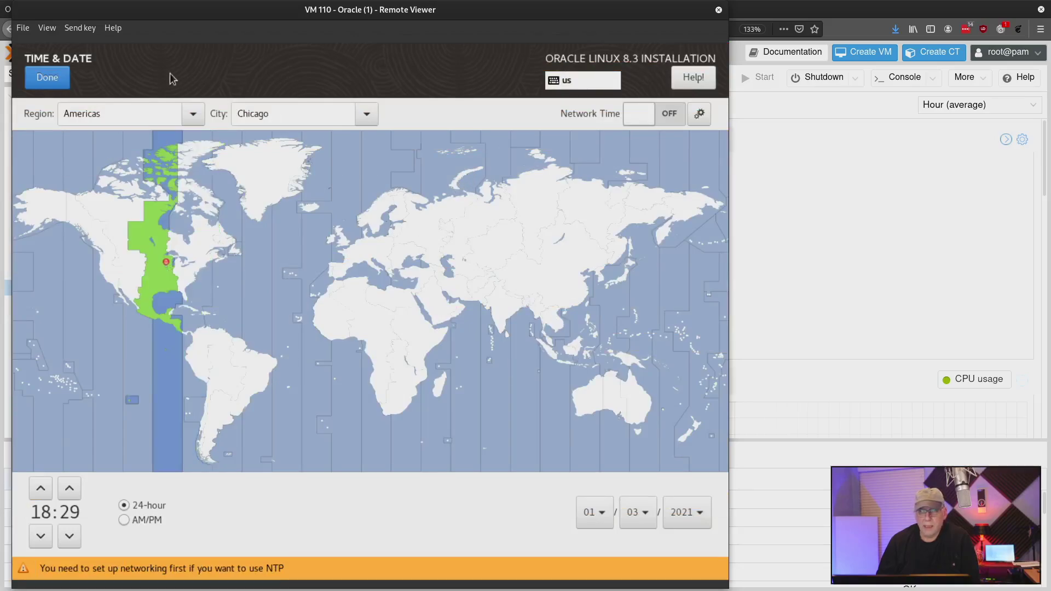
{"action": "left_click", "coordinate": [55, 82]}
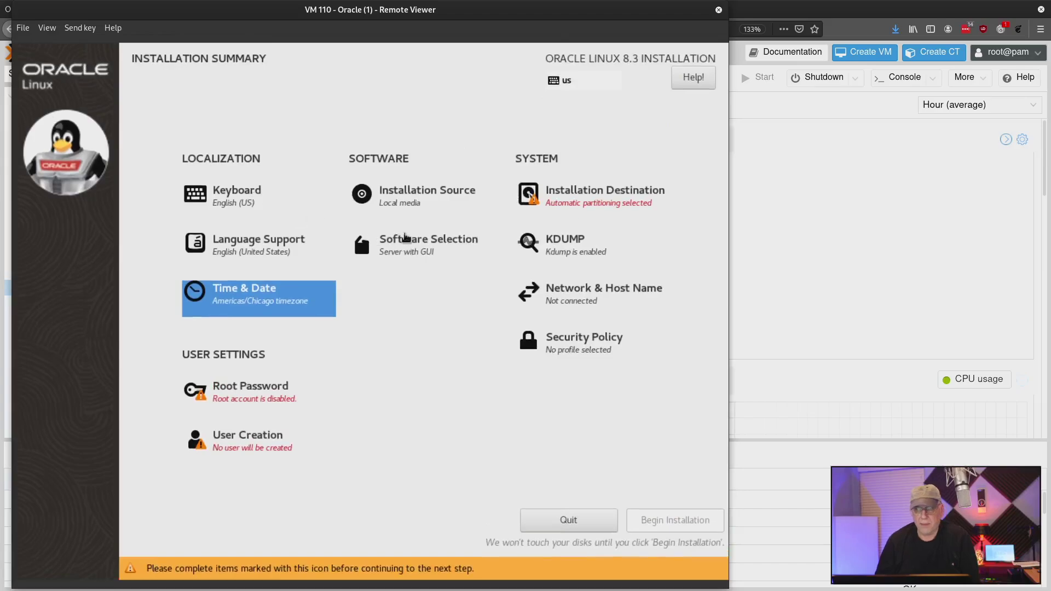
{"action": "left_click", "coordinate": [412, 238]}
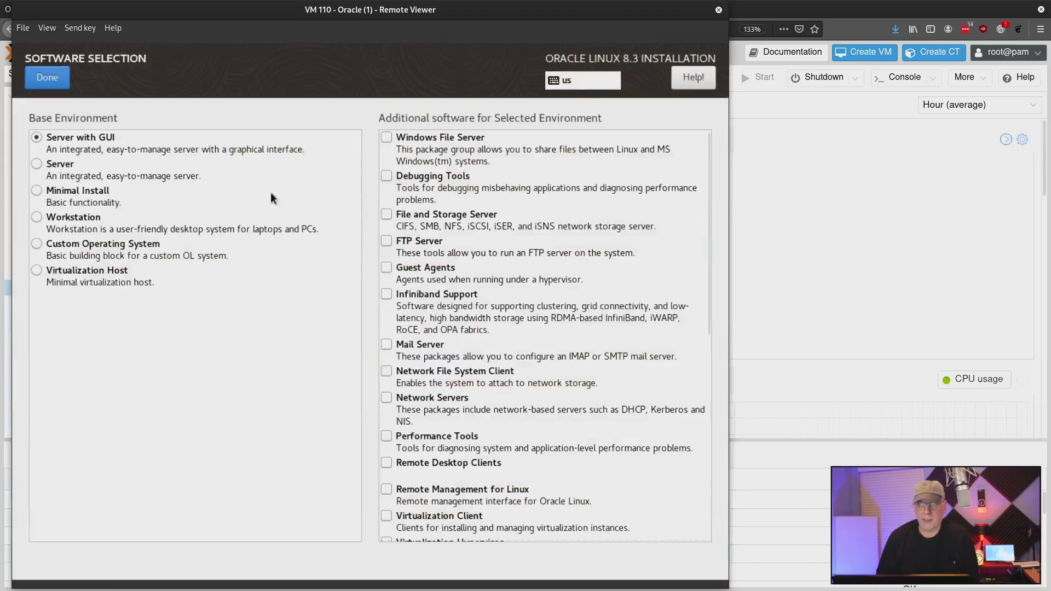
Step: Choose the plain Server base environment instead of Server with GUI and confirm
{"action": "left_click", "coordinate": [36, 164]}
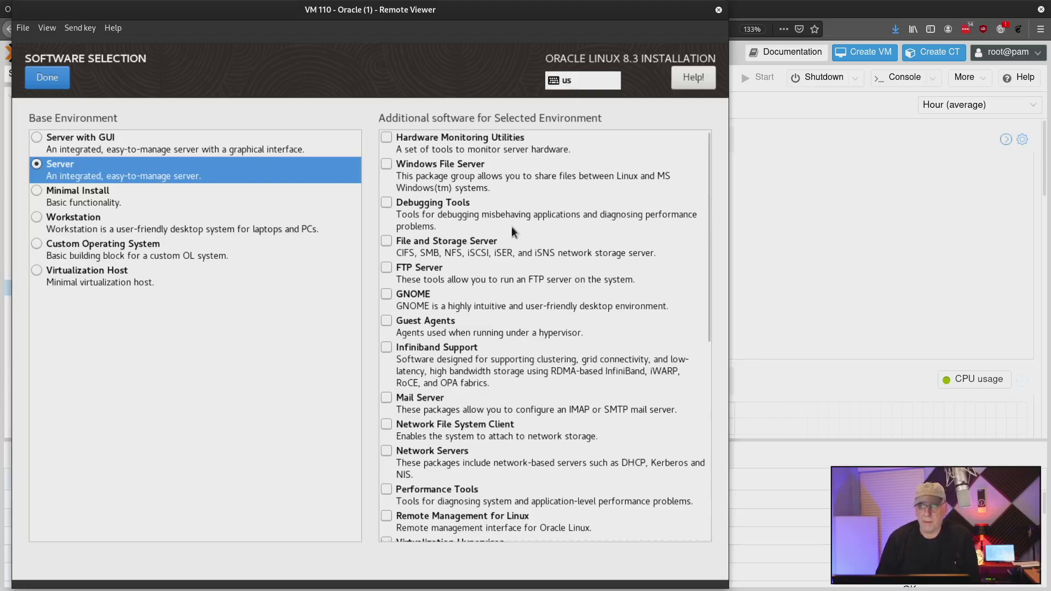
{"action": "scroll", "coordinate": [512, 225], "scroll_direction": "down", "scroll_amount": 5}
{"action": "scroll", "coordinate": [512, 228], "scroll_direction": "down", "scroll_amount": 8}
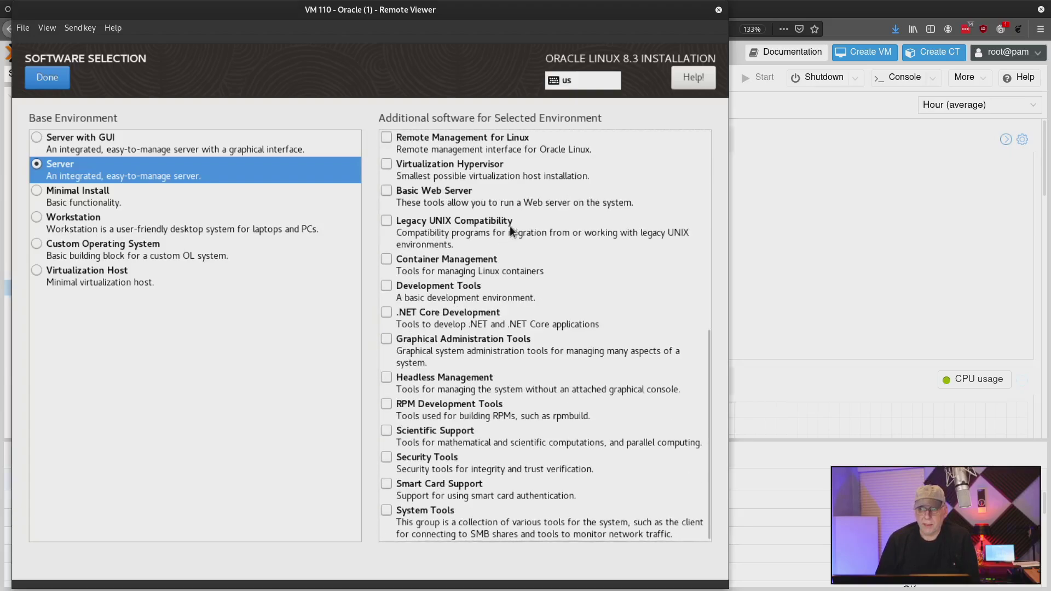
{"action": "scroll", "coordinate": [511, 225], "scroll_direction": "up", "scroll_amount": 8}
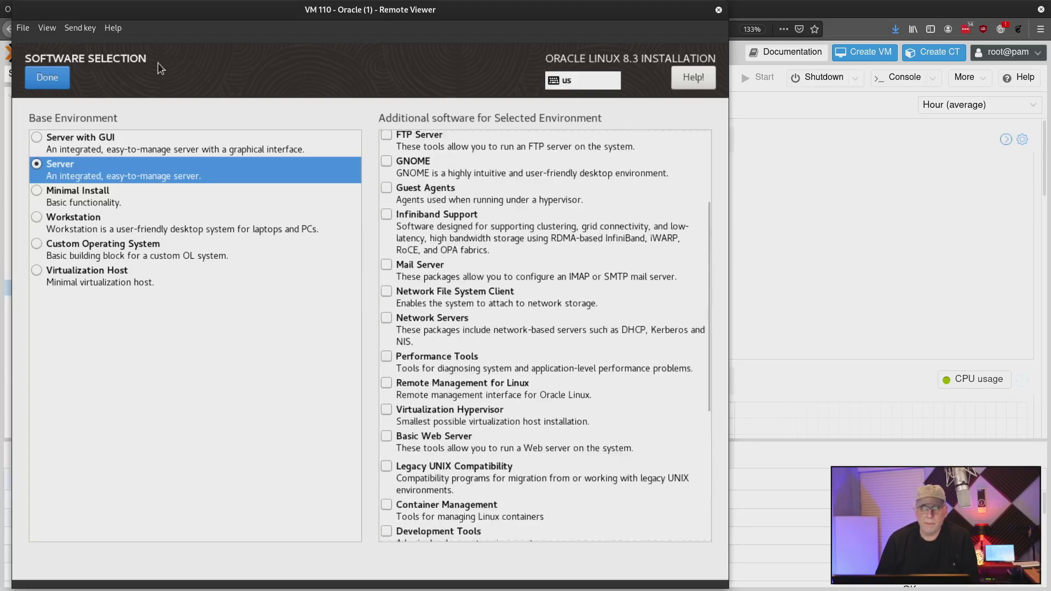
{"action": "left_click", "coordinate": [47, 78]}
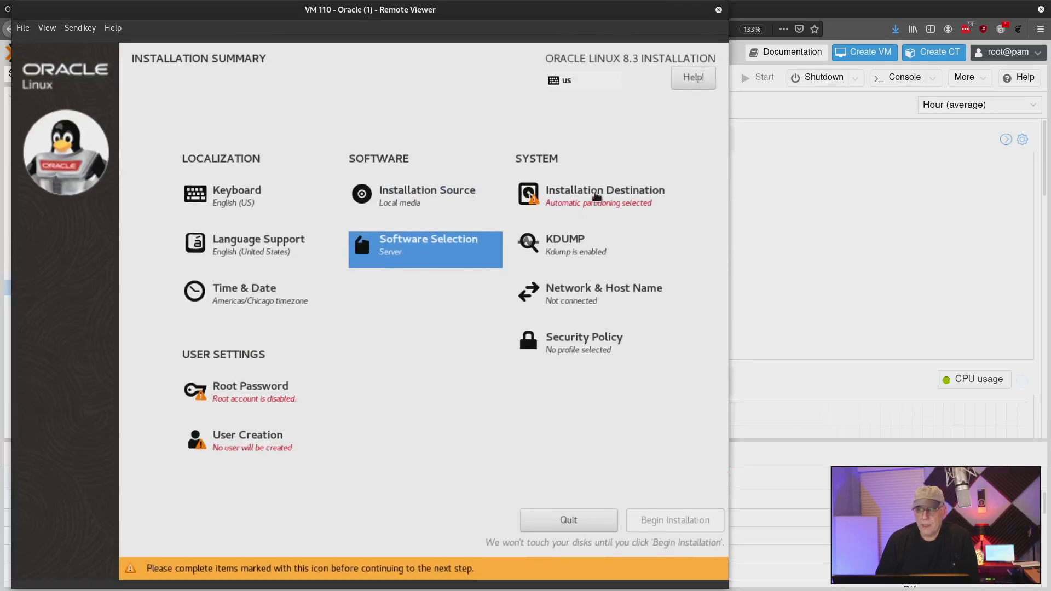
Step: Confirm the 32 GiB QEMU disk with automatic partitioning as the installation destination
{"action": "left_click", "coordinate": [597, 192]}
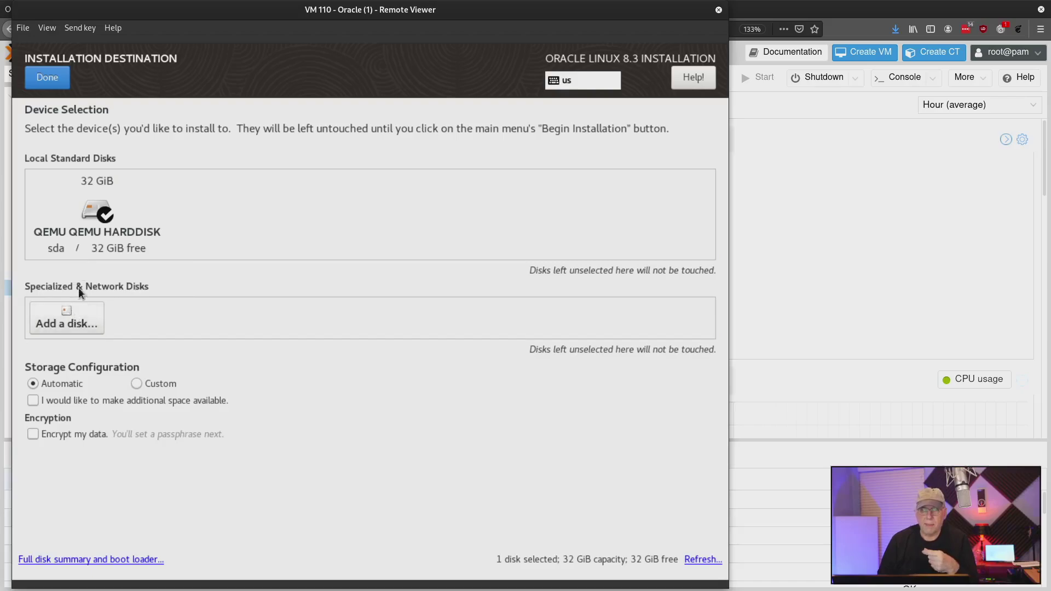
{"action": "left_click", "coordinate": [47, 78]}
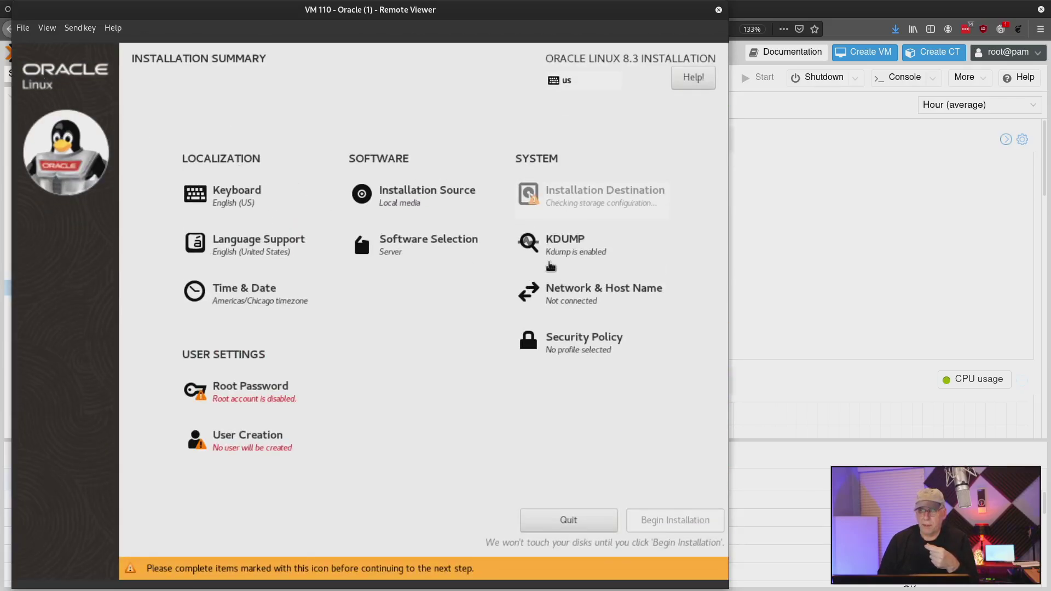
Step: Switch the ens18 Ethernet interface on, then go to the Security Policy page
{"action": "left_click", "coordinate": [558, 297]}
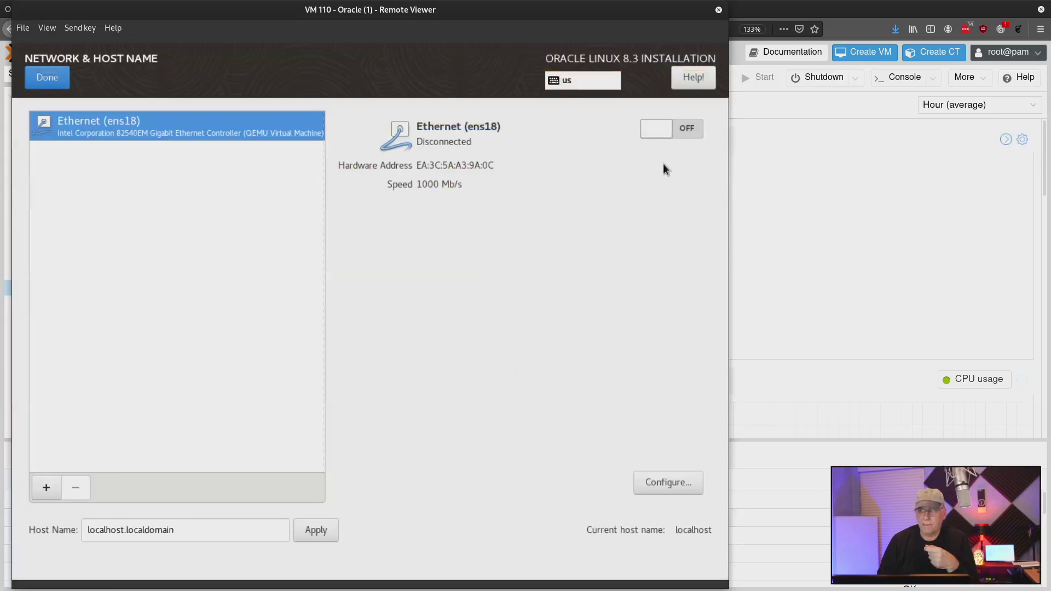
{"action": "left_click", "coordinate": [656, 131]}
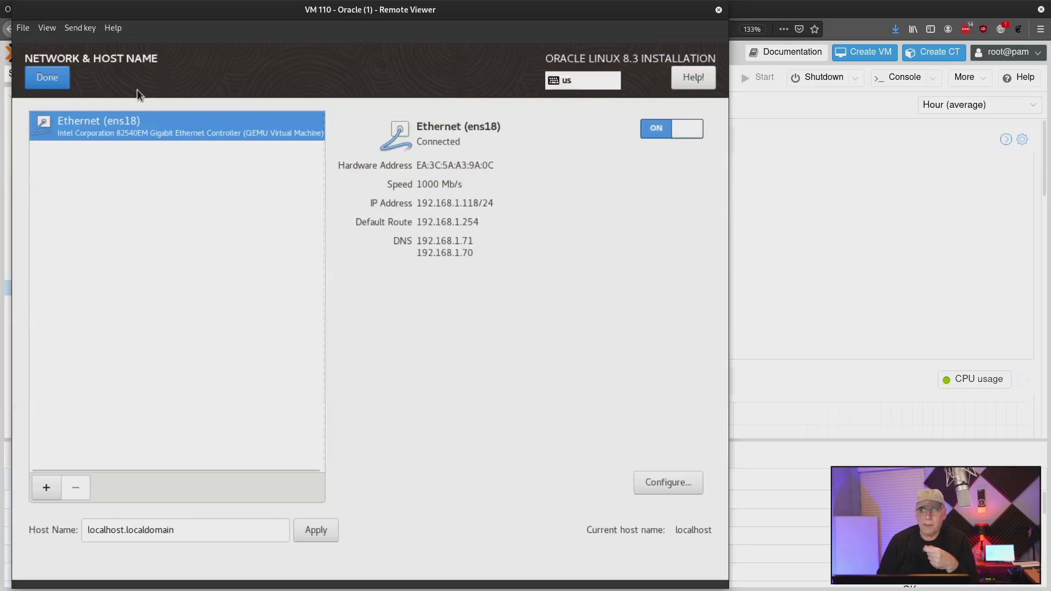
{"action": "left_click", "coordinate": [46, 78]}
{"action": "left_click", "coordinate": [596, 344]}
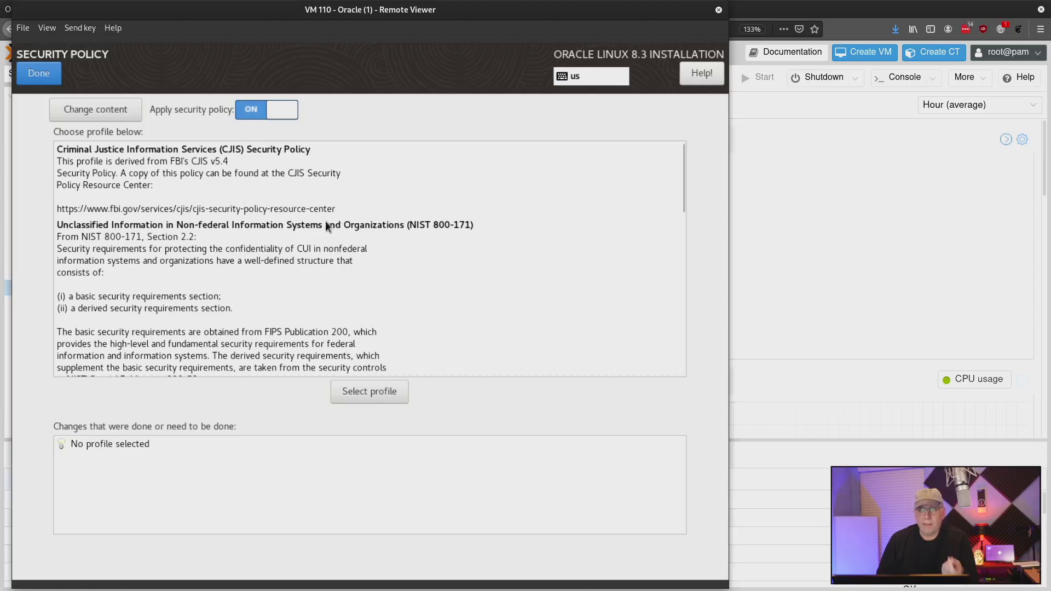
Step: Select the Standard System Security Profile, then switch Apply security policy off and return to the summary
{"action": "scroll", "coordinate": [325, 225], "scroll_direction": "down", "scroll_amount": 1}
{"action": "scroll", "coordinate": [322, 218], "scroll_direction": "down", "scroll_amount": 1}
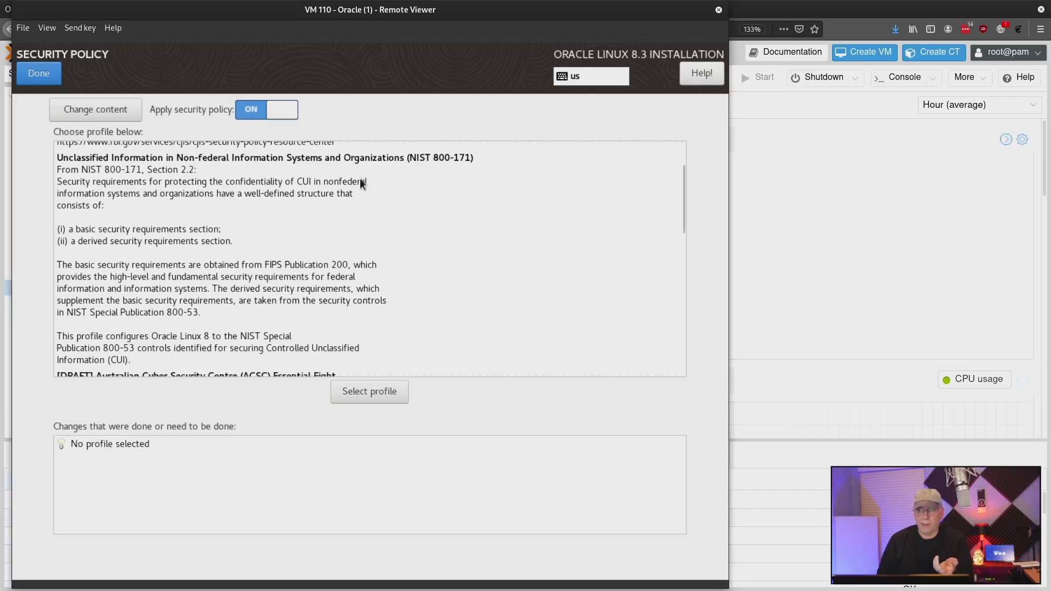
{"action": "scroll", "coordinate": [311, 182], "scroll_direction": "down", "scroll_amount": 6}
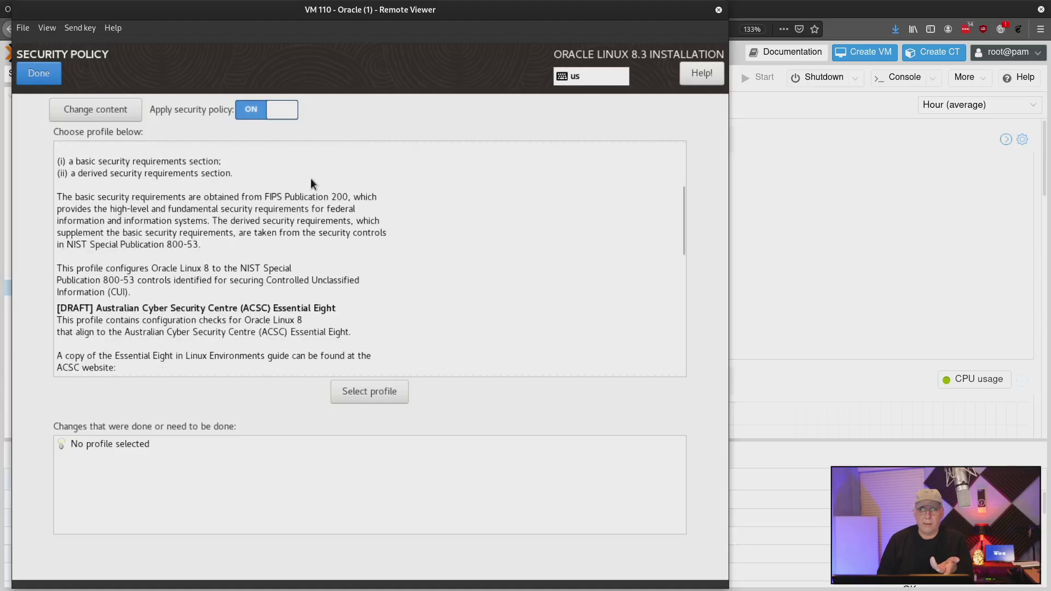
{"action": "scroll", "coordinate": [207, 215], "scroll_direction": "down", "scroll_amount": 1}
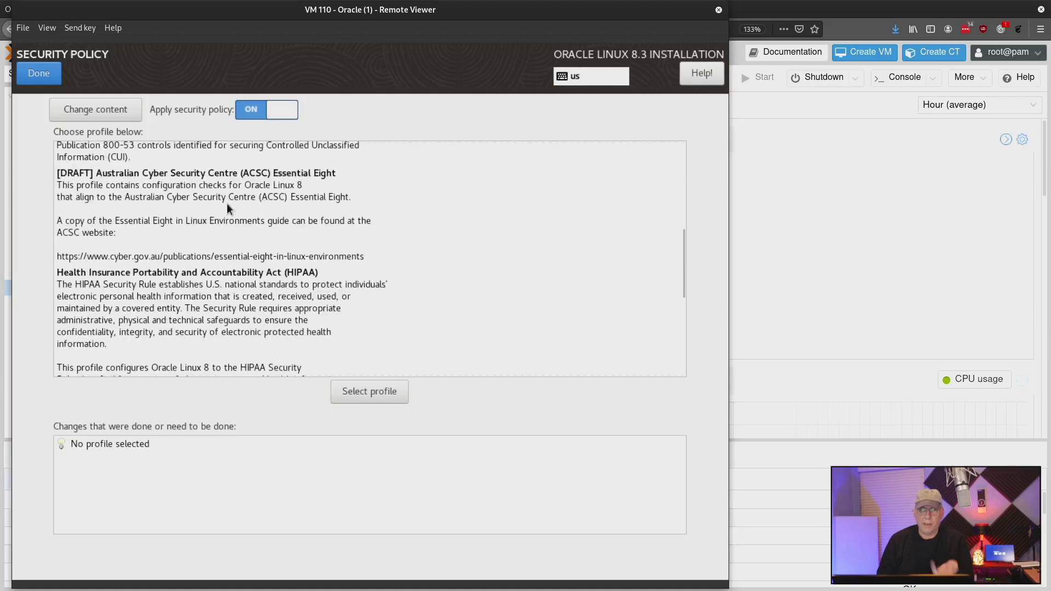
{"action": "scroll", "coordinate": [222, 214], "scroll_direction": "down", "scroll_amount": 2}
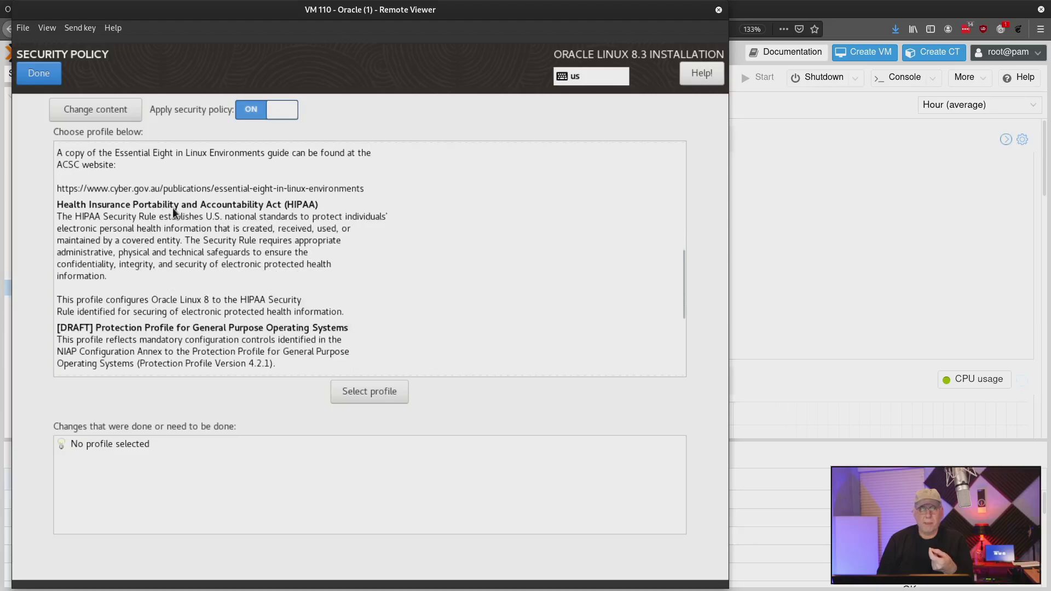
{"action": "scroll", "coordinate": [172, 208], "scroll_direction": "down", "scroll_amount": 3}
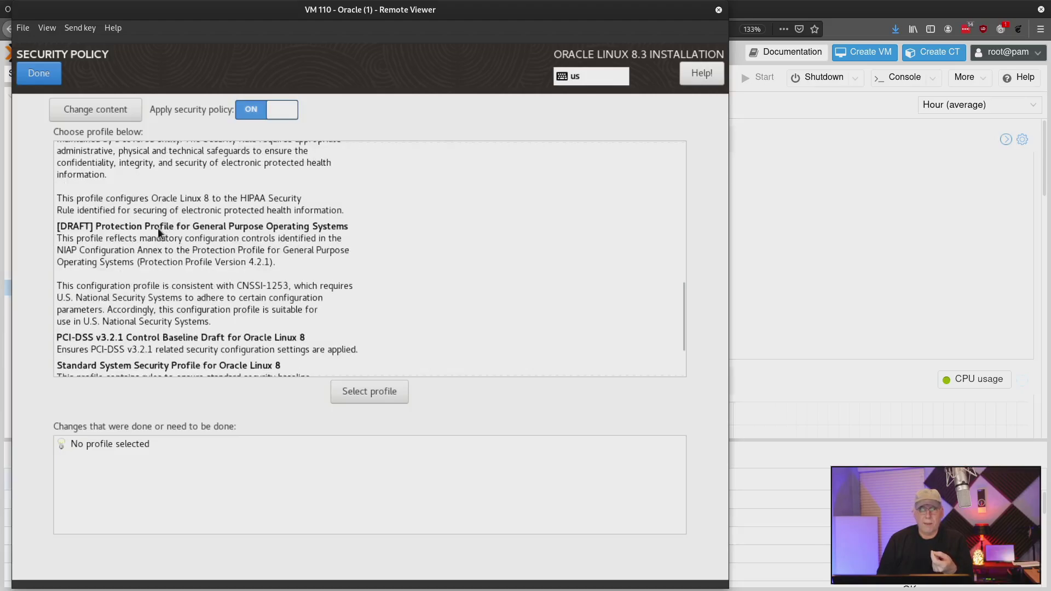
{"action": "scroll", "coordinate": [177, 236], "scroll_direction": "down", "scroll_amount": 1}
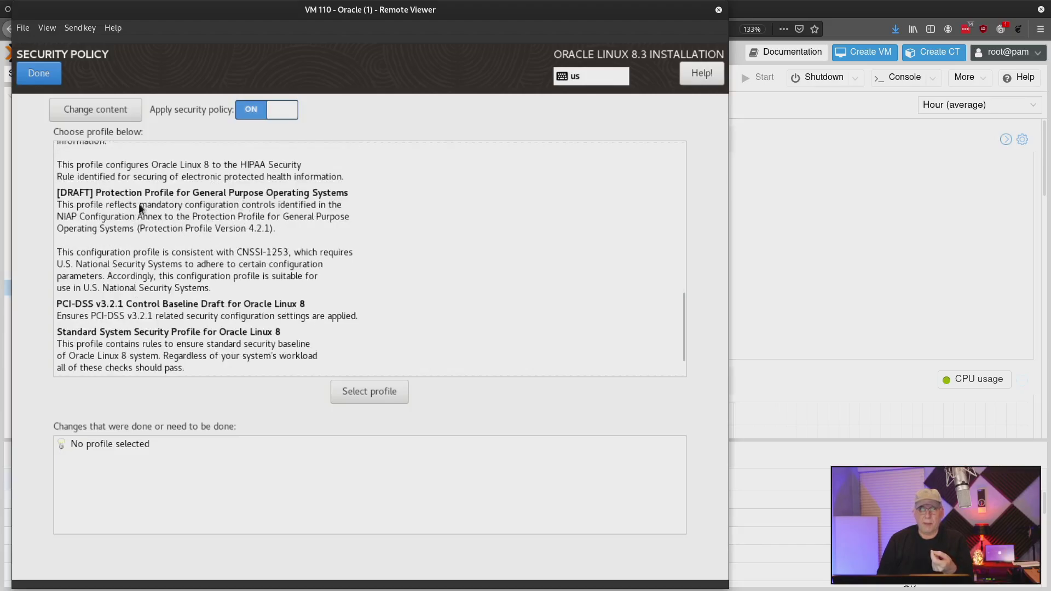
{"action": "scroll", "coordinate": [202, 211], "scroll_direction": "down", "scroll_amount": 1}
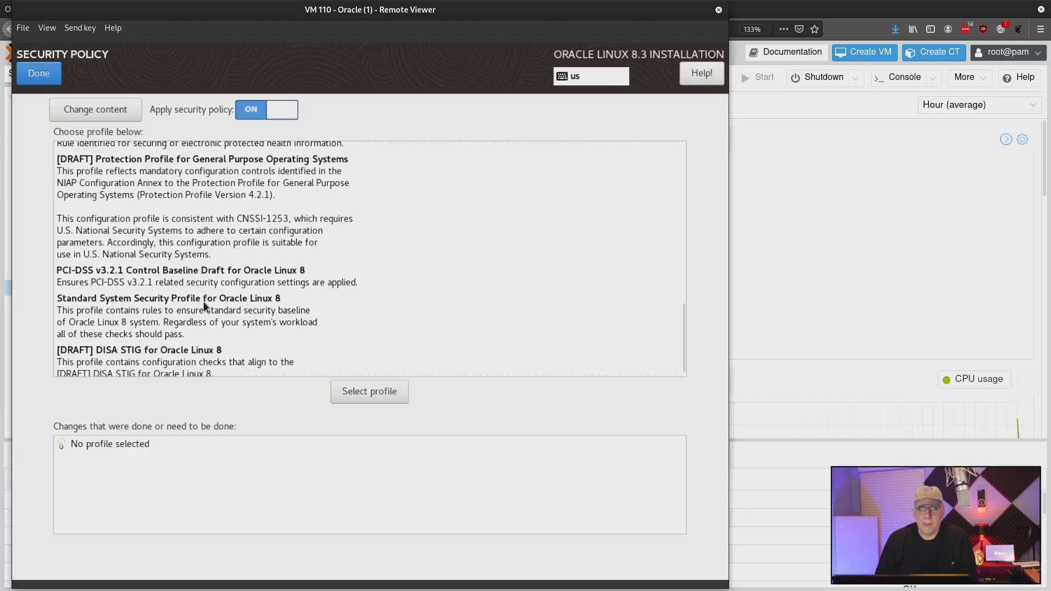
{"action": "scroll", "coordinate": [235, 241], "scroll_direction": "down", "scroll_amount": 1}
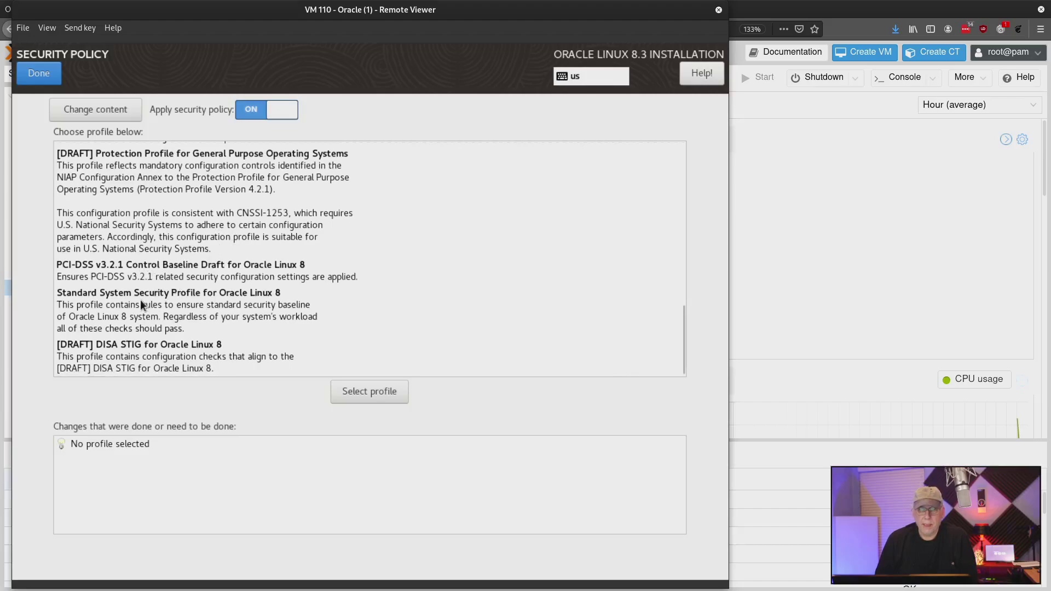
{"action": "left_click", "coordinate": [200, 304]}
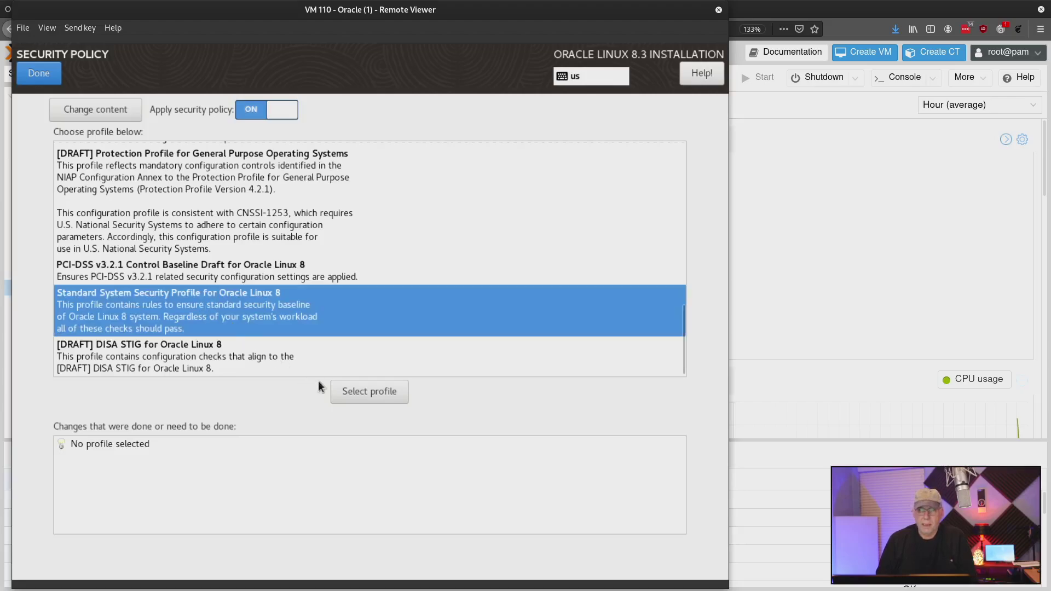
{"action": "left_click", "coordinate": [366, 392]}
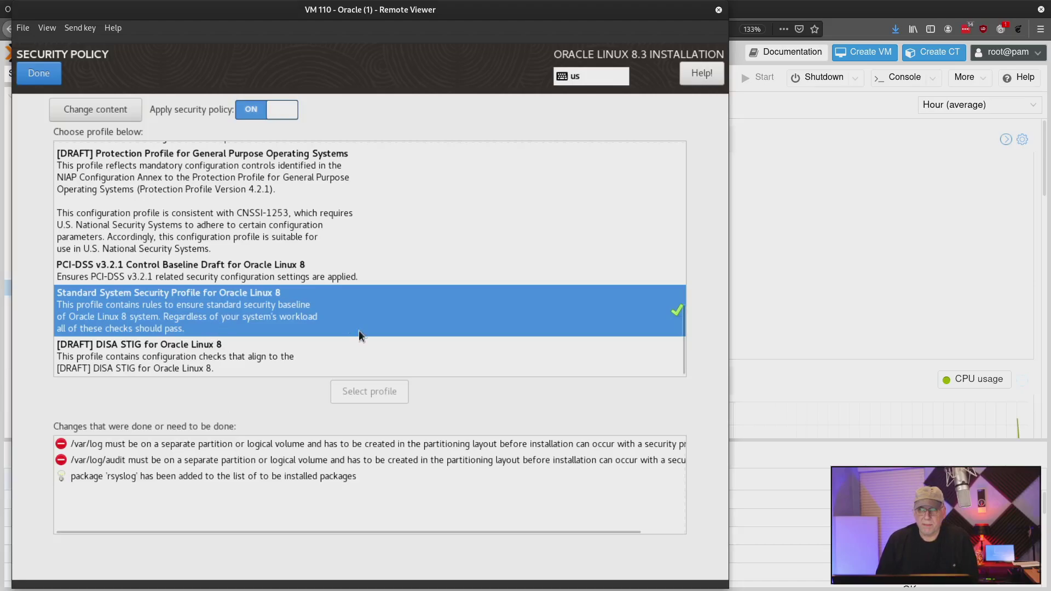
{"action": "left_click", "coordinate": [252, 107]}
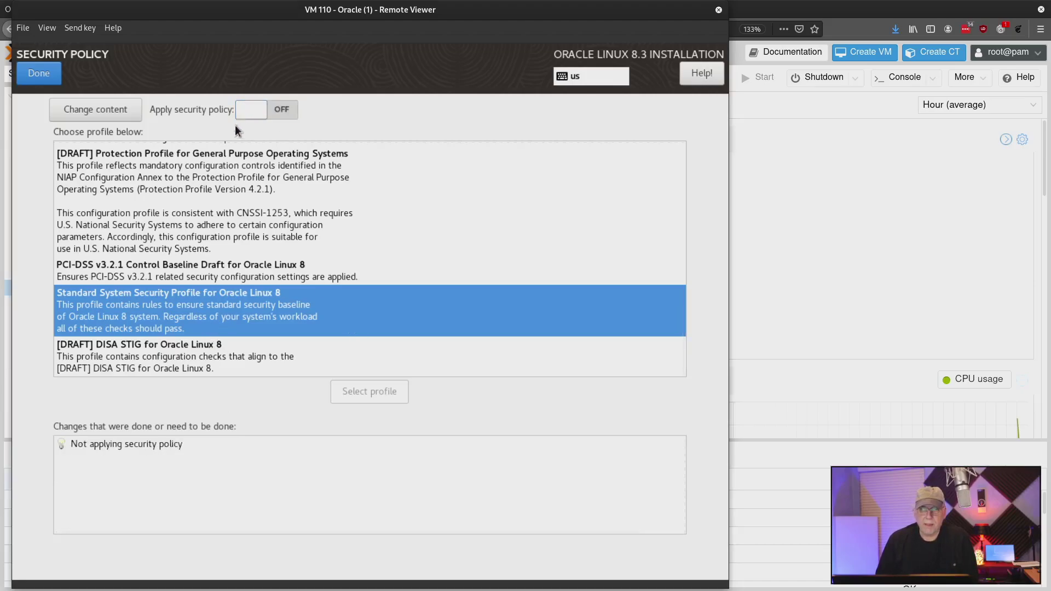
{"action": "left_click", "coordinate": [34, 74]}
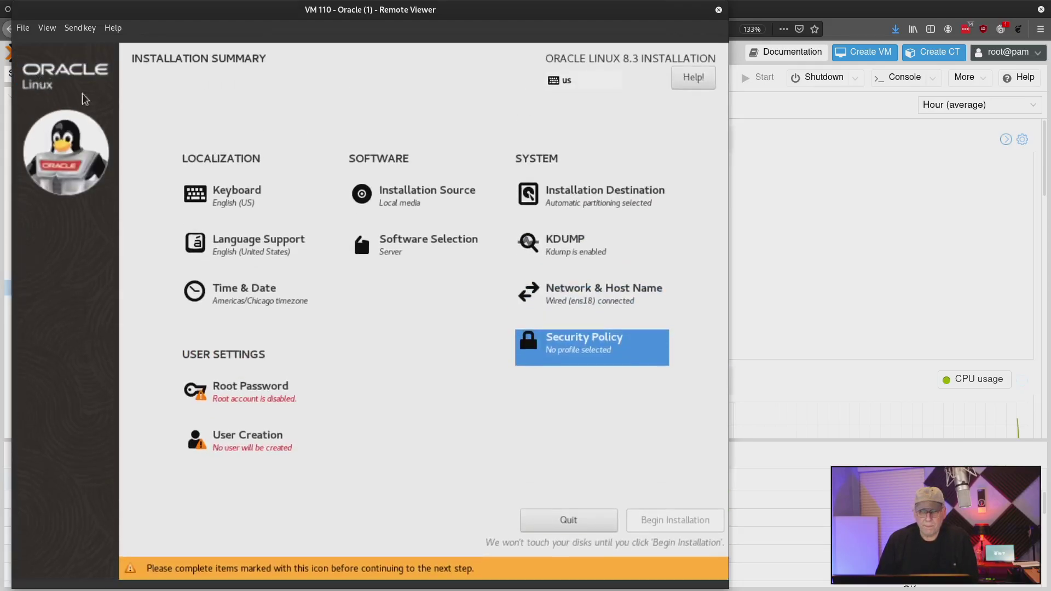
Step: Enter the root password and its confirmation, then finish
{"action": "left_click", "coordinate": [249, 396]}
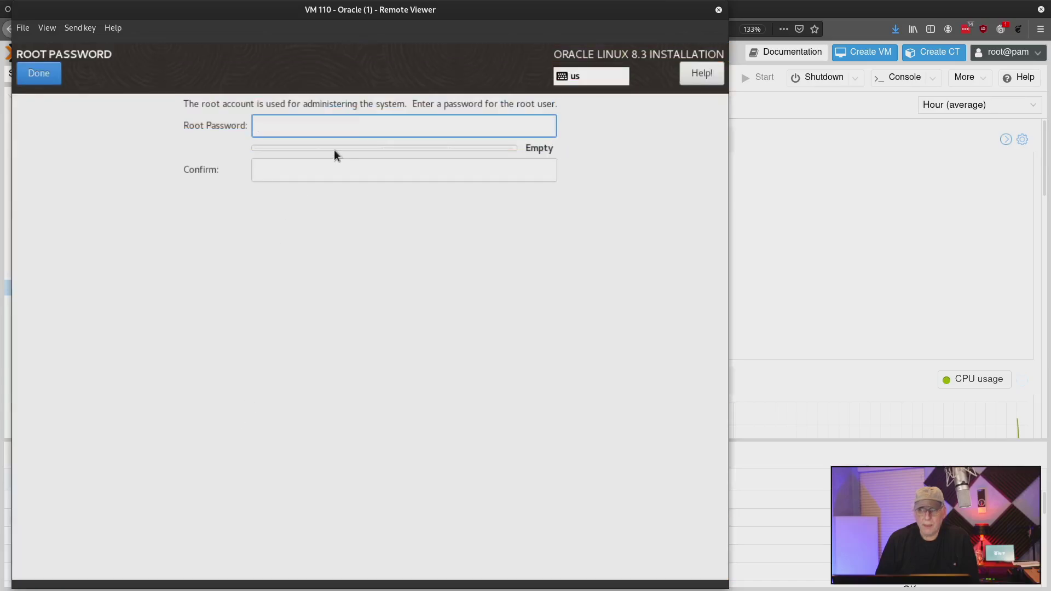
{"action": "type", "text": "***"}
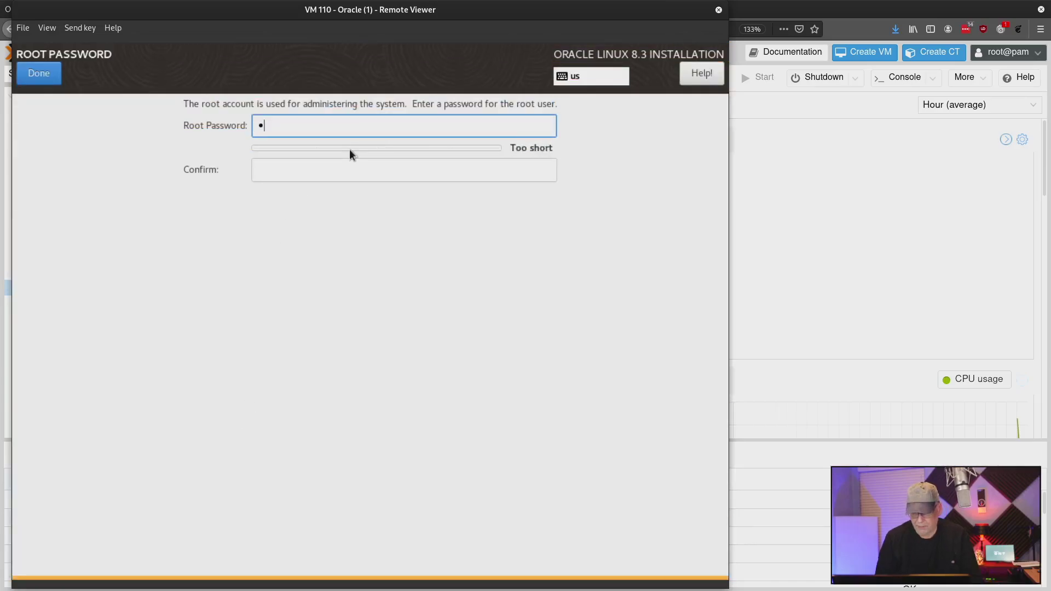
{"action": "type", "text": "**"}
{"action": "type", "text": "••"}
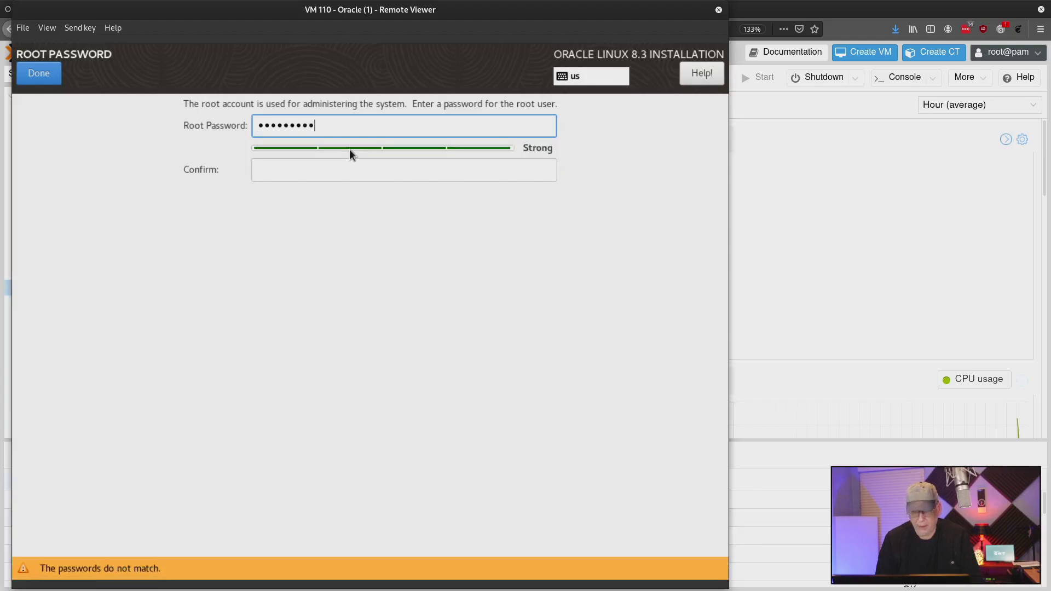
{"action": "key", "text": "Tab"}
{"action": "type", "text": "•••"}
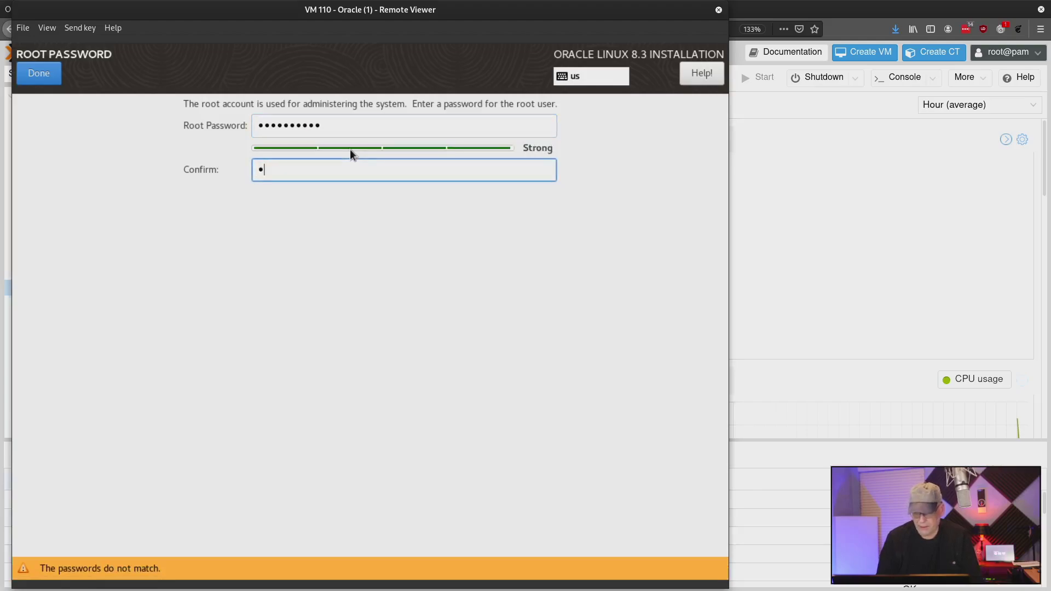
{"action": "type", "text": "••••••••"}
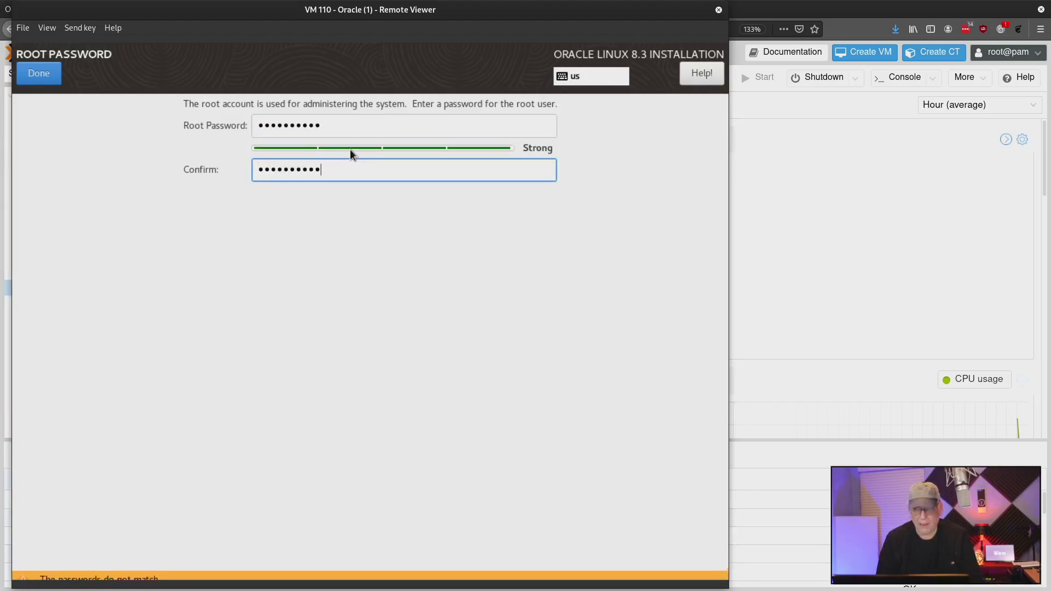
{"action": "left_click", "coordinate": [41, 71]}
Step: Create a user with the full name and user name, mark it administrator, and set a confirmed password
{"action": "left_click", "coordinate": [266, 452]}
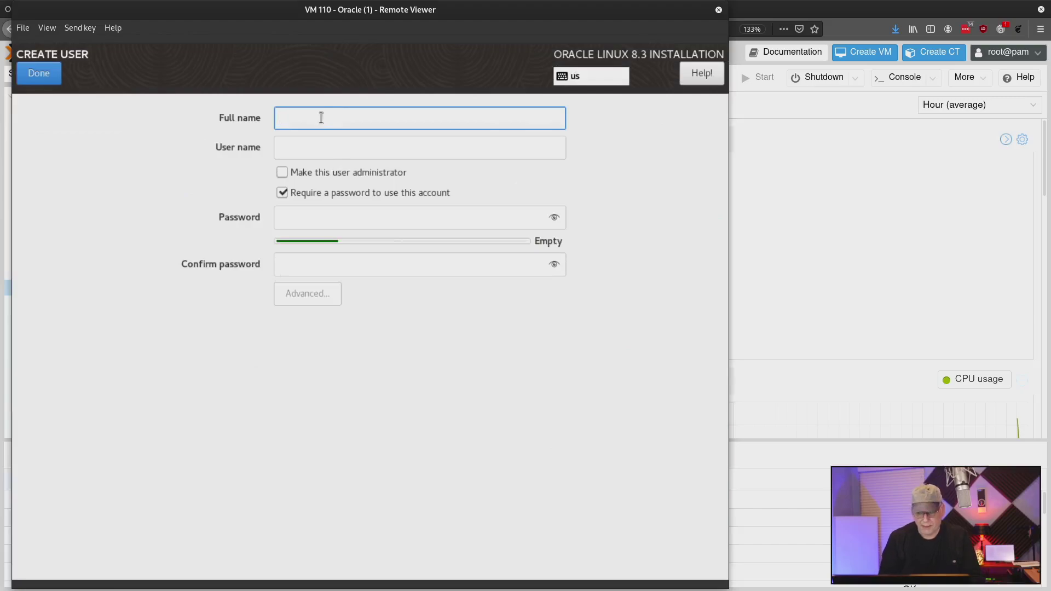
{"action": "type", "text": "DJ Ware"}
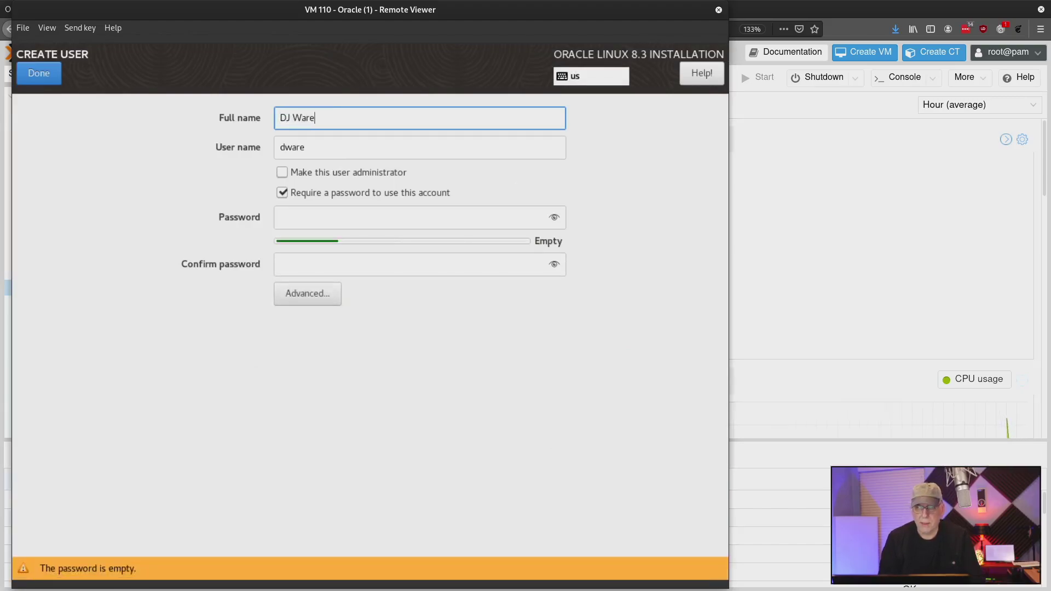
{"action": "key", "text": "Tab"}
{"action": "type", "text": "djware"}
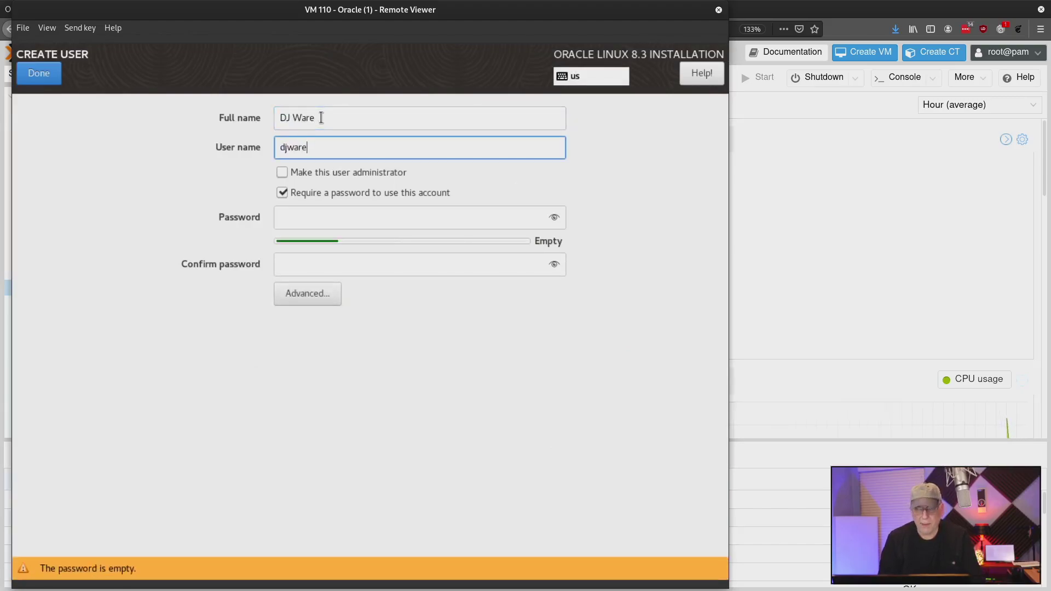
{"action": "key", "text": "Tab"}
{"action": "key", "text": "space"}
{"action": "key", "text": "Tab"}
{"action": "key", "text": "Tab"}
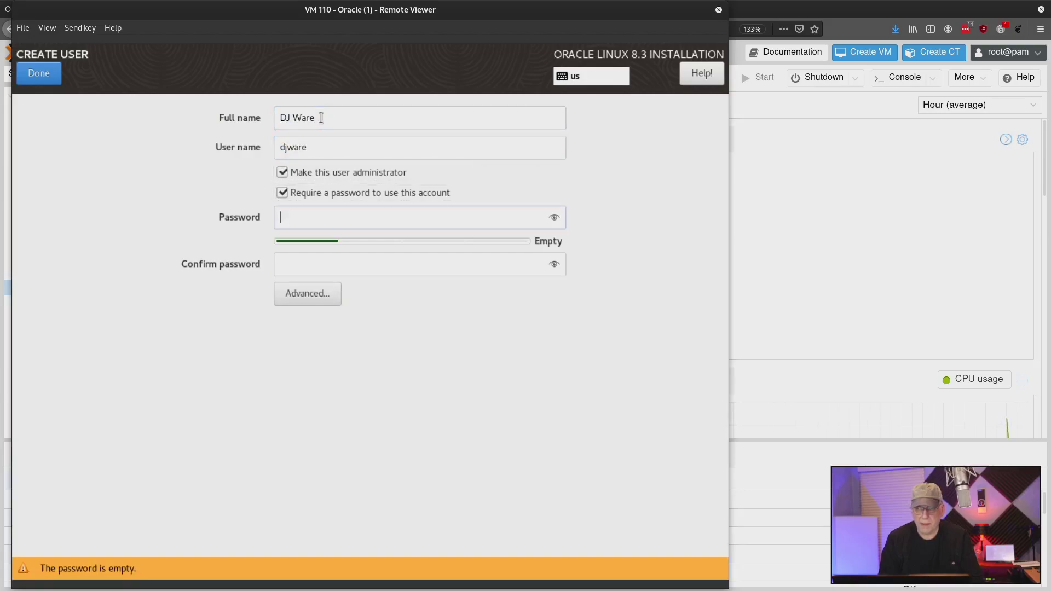
{"action": "type", "text": "p*********"}
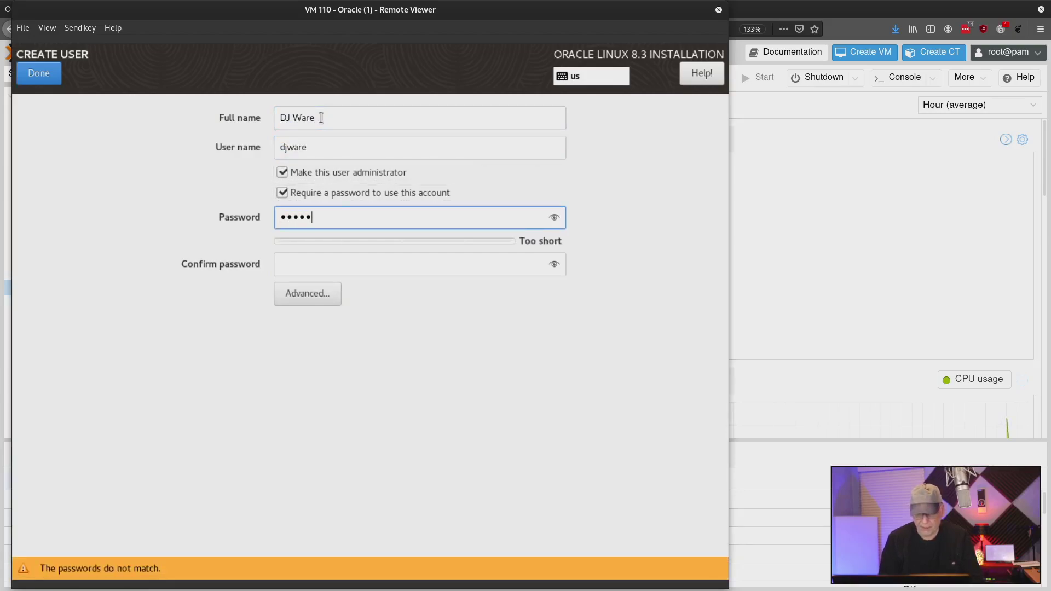
{"action": "key", "text": "Tab"}
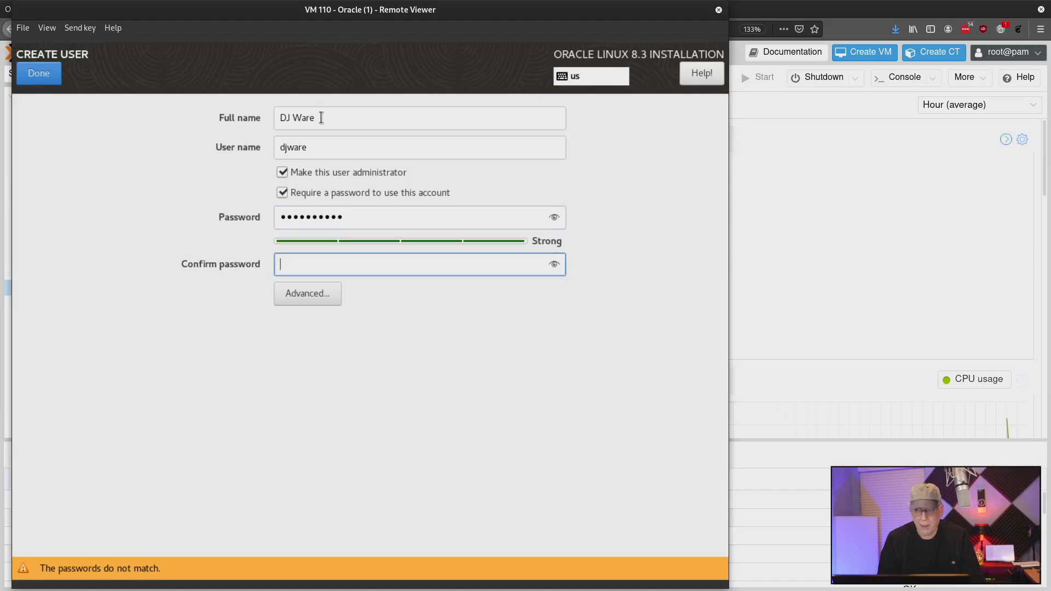
{"action": "type", "text": "**********"}
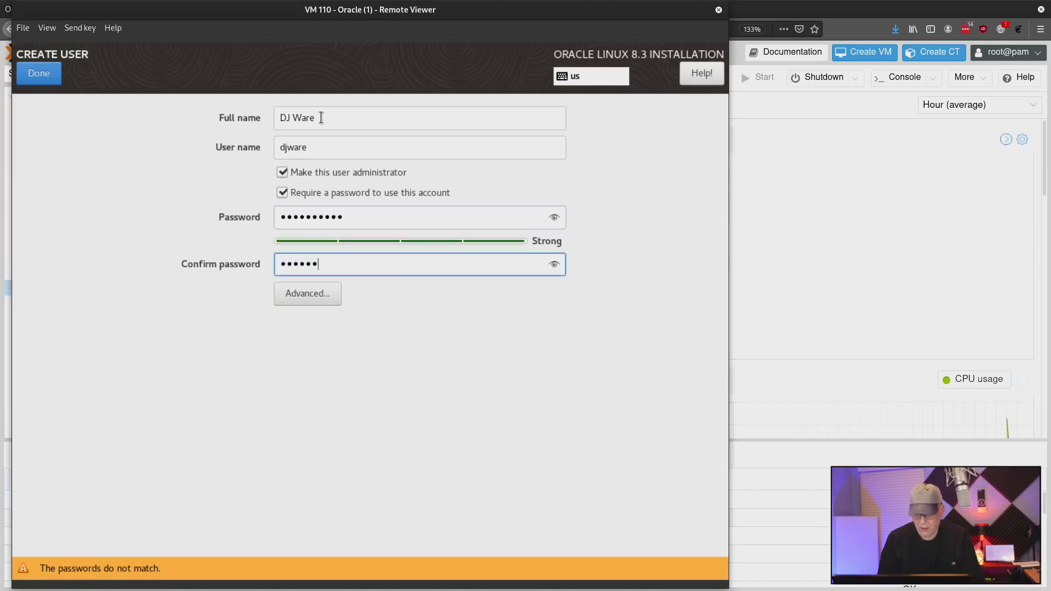
{"action": "left_click", "coordinate": [38, 71]}
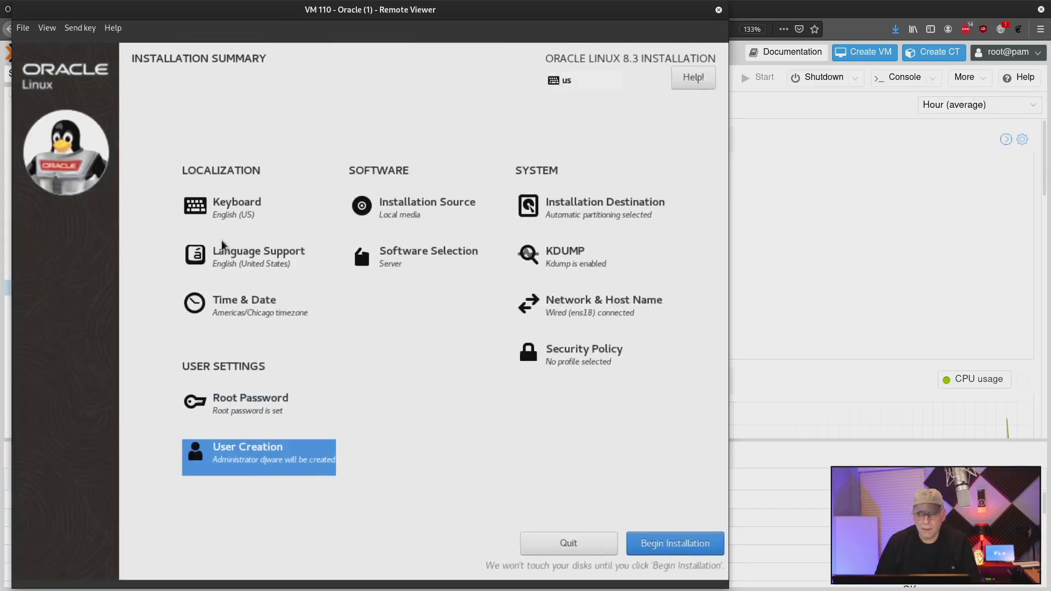
Step: Begin the Oracle Linux 8.3 installation and let it run to Complete
{"action": "left_click", "coordinate": [666, 545]}
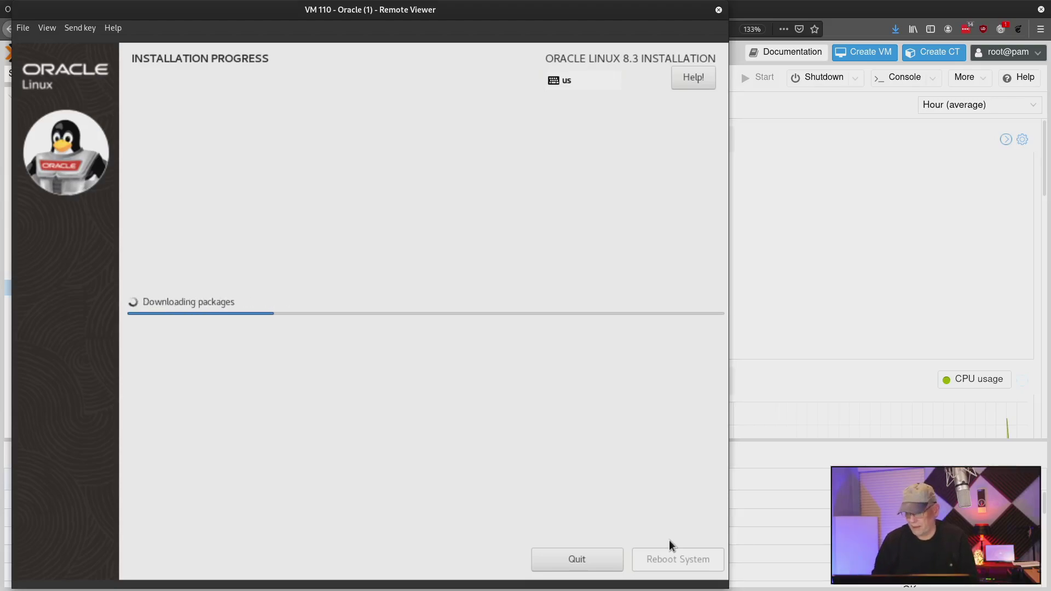
{"action": "mouse_move", "coordinate": [647, 589]}
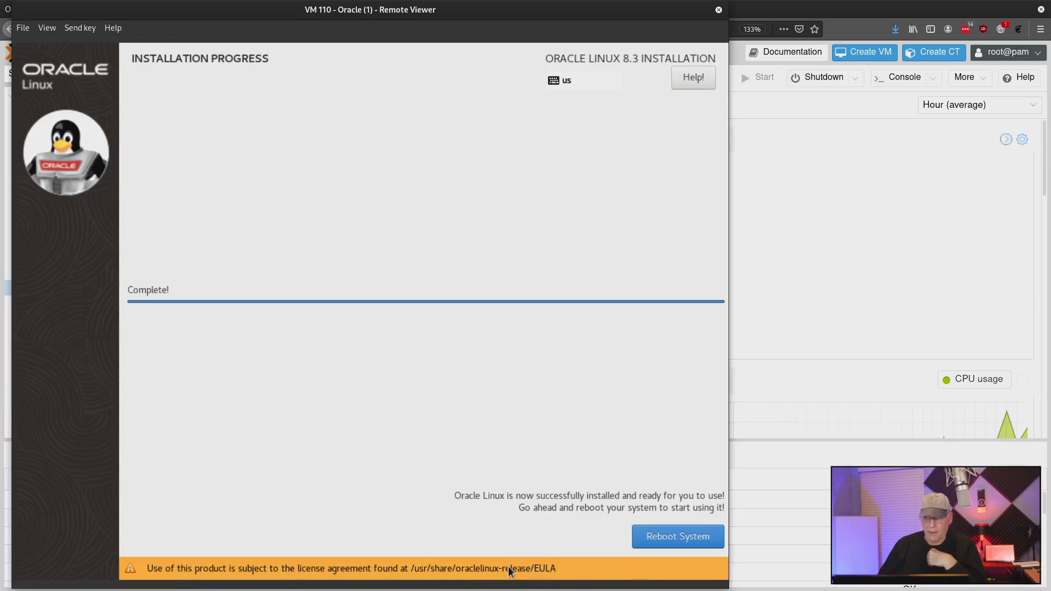
Step: Reboot into the newly installed Oracle Linux and log in as the admin user
{"action": "left_click", "coordinate": [659, 537]}
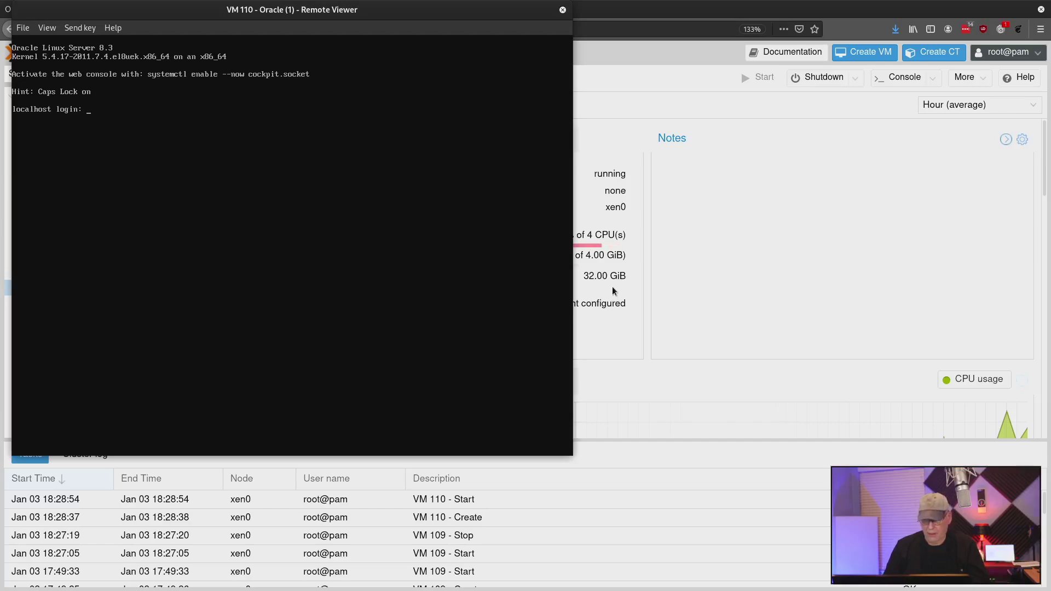
{"action": "type", "text": "djware"}
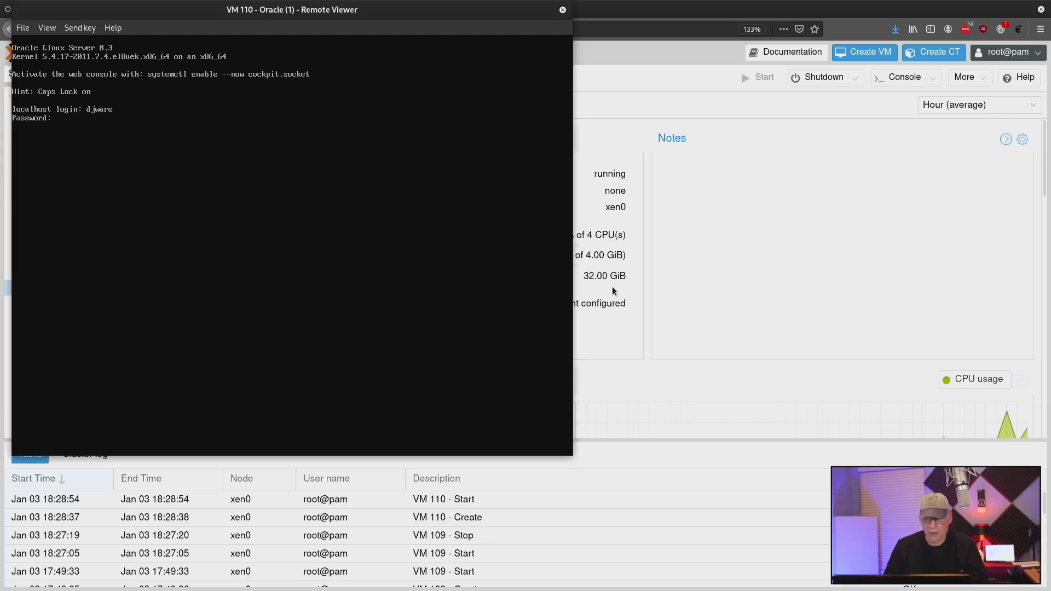
{"action": "key", "text": "Return"}
Step: Confirm sudo works by running sudo ls with the admin password, then enter sudo dnf update -y
{"action": "type", "text": "sudo ls"}
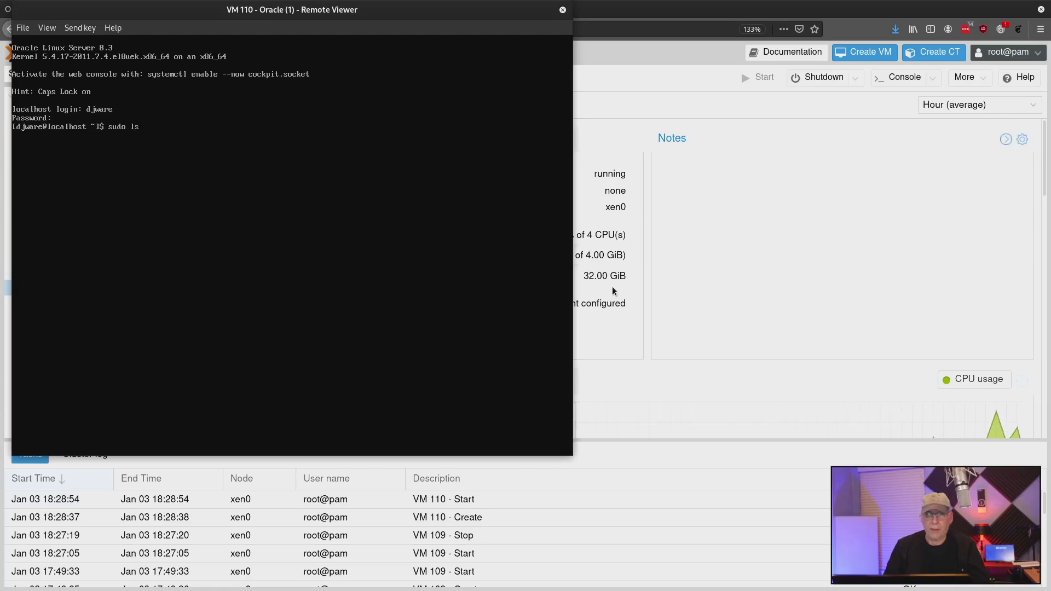
{"action": "key", "text": "Return"}
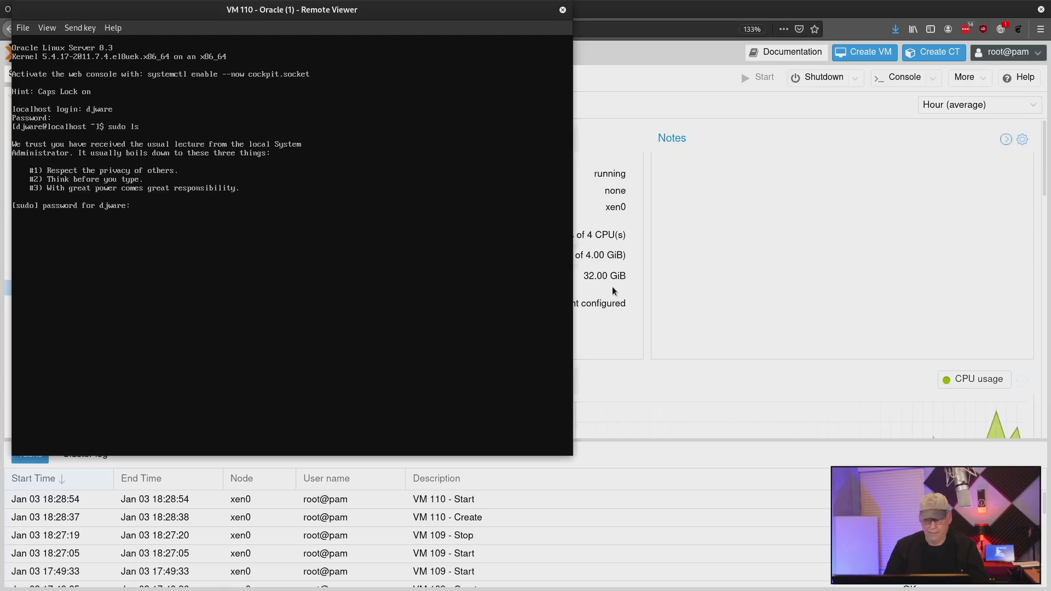
{"action": "key", "text": "Return"}
{"action": "type", "text": "sudo"}
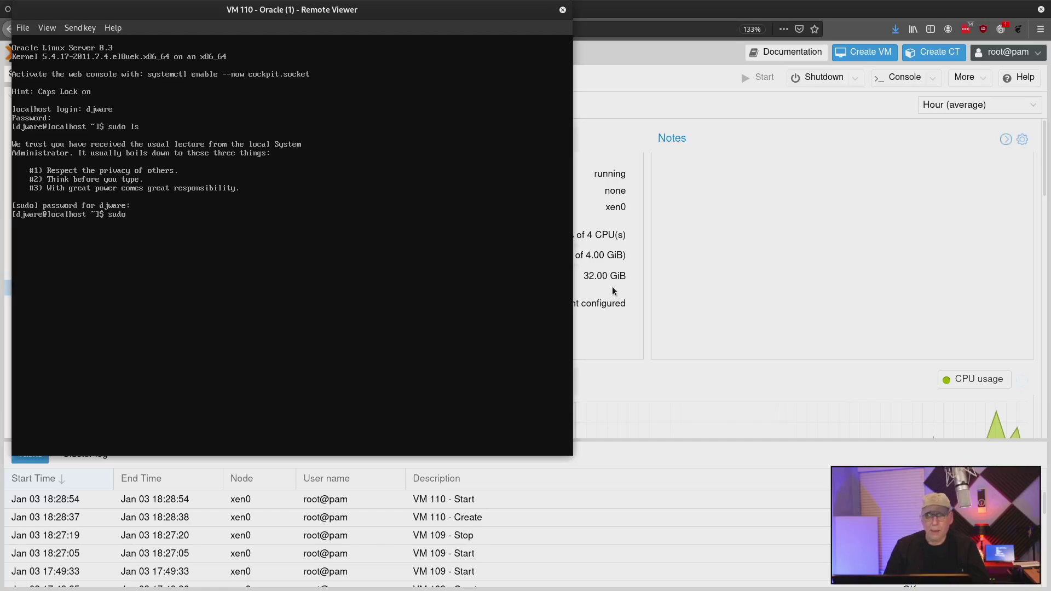
{"action": "type", "text": " dnf update -y"}
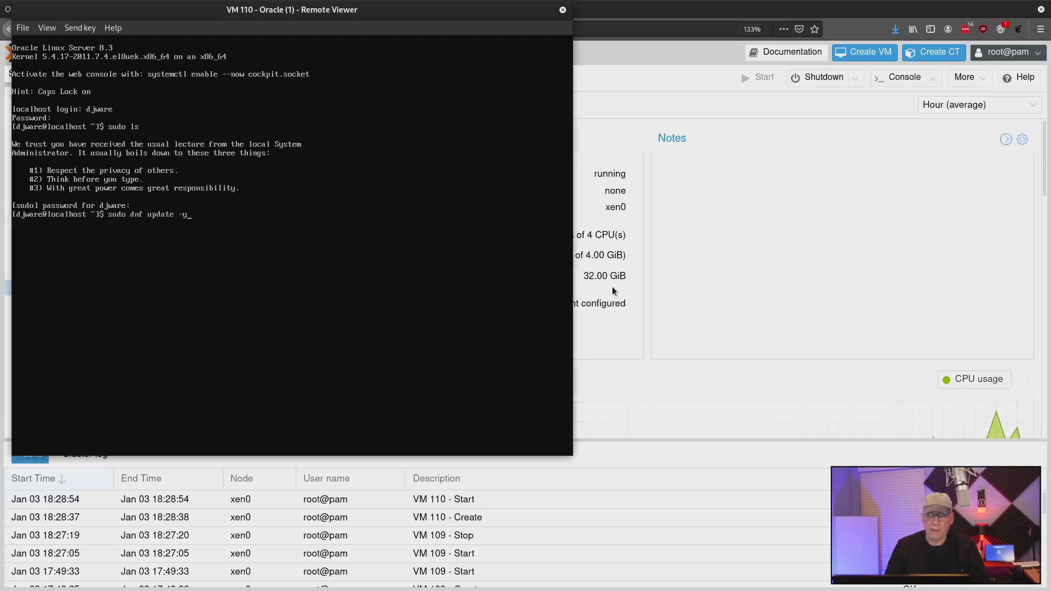
Step: Run the dnf update (4 packages installed, 47 upgraded), then restart the VM with sudo reboot now
{"action": "key", "text": "Return"}
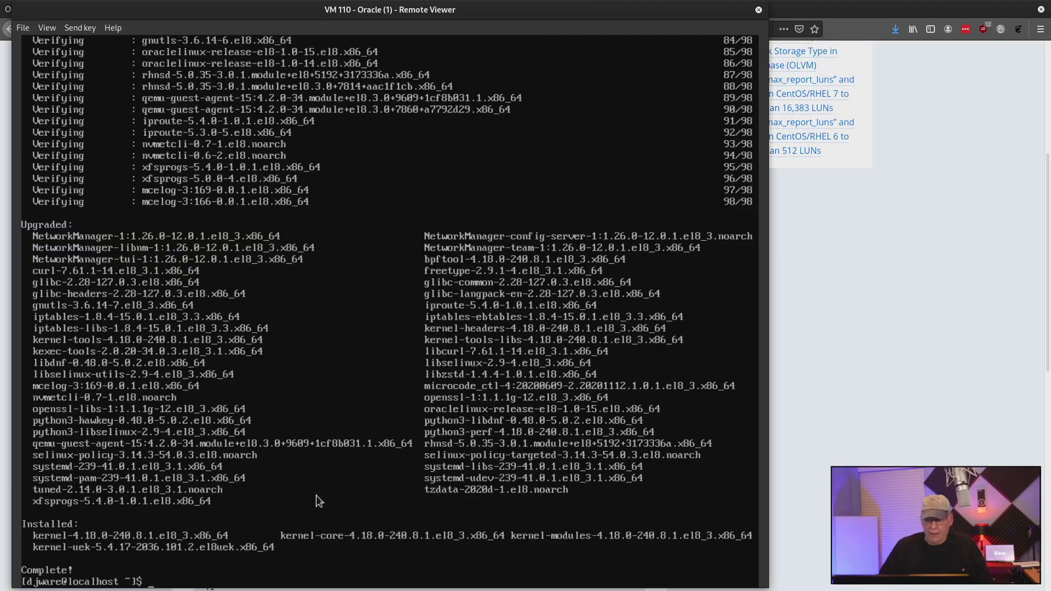
{"action": "type", "text": "sudo"}
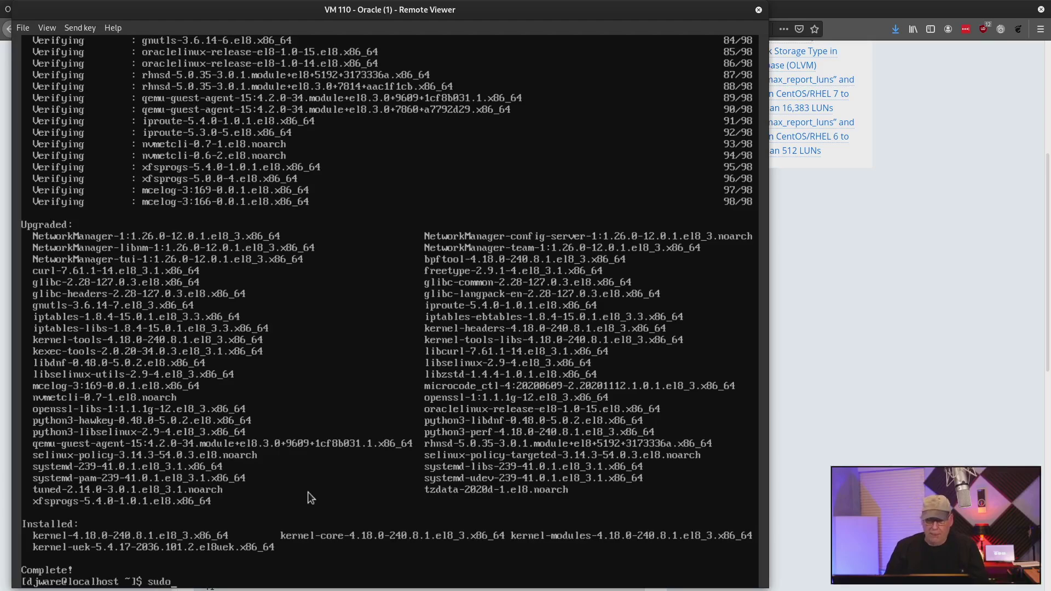
{"action": "type", "text": " reboot now"}
{"action": "key", "text": "Return"}
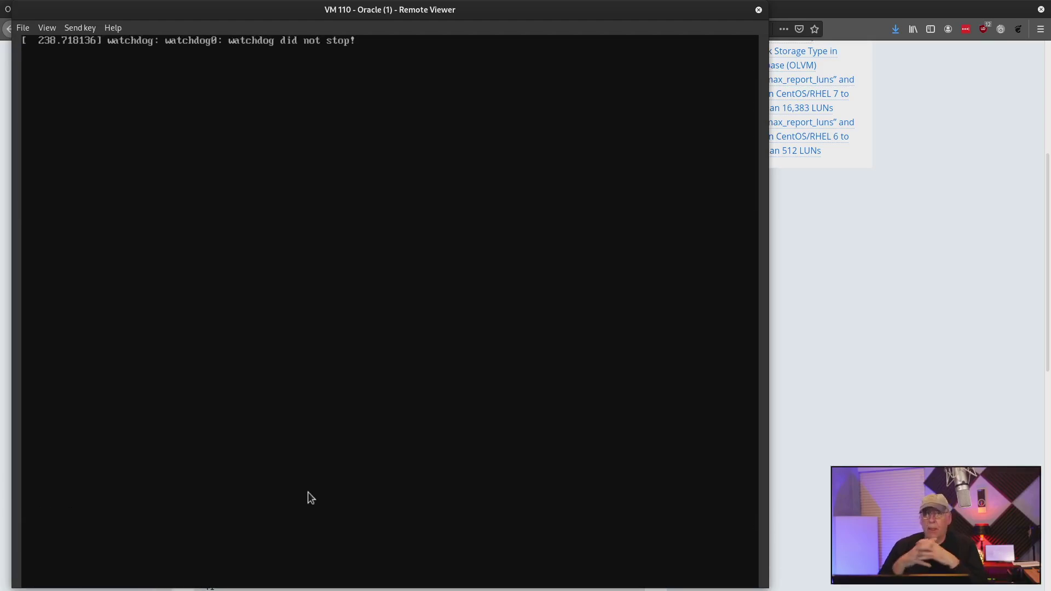